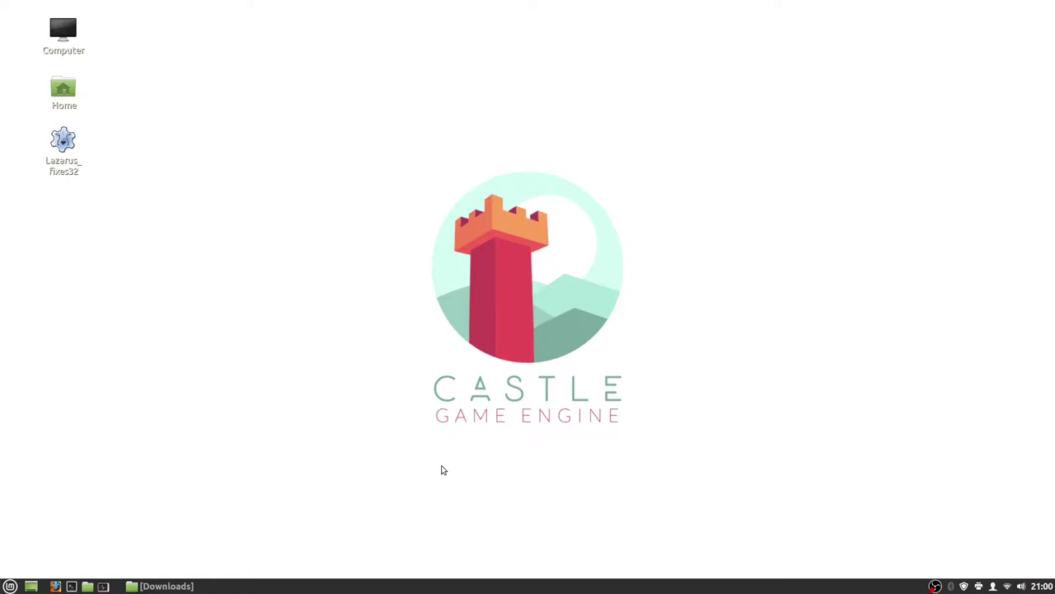
Launch castle-editor from the fpc/castle-engine/bin folder in Nemo
left_click(87, 585)
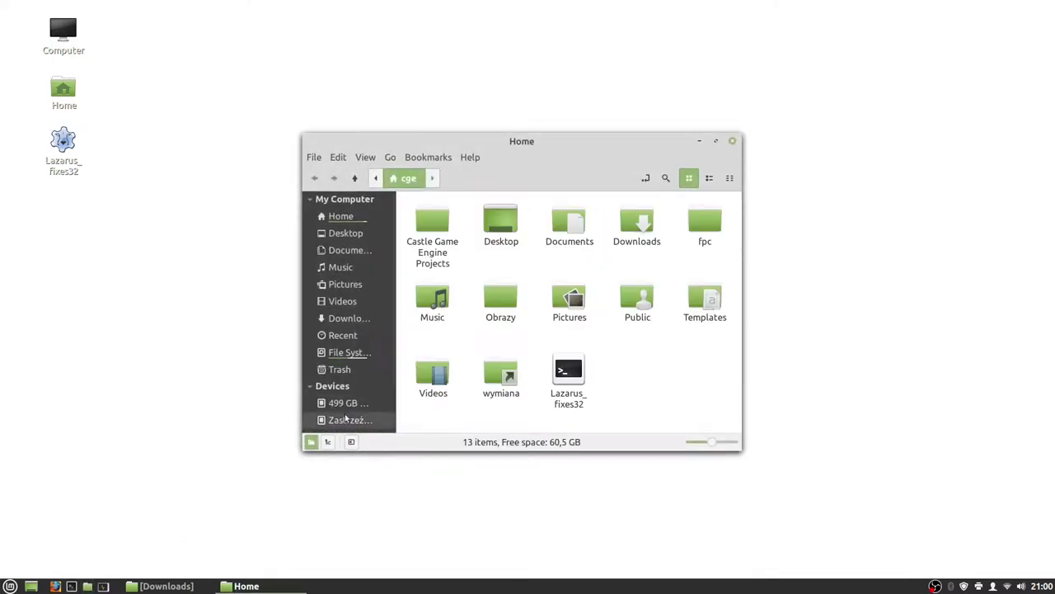
double_click(704, 221)
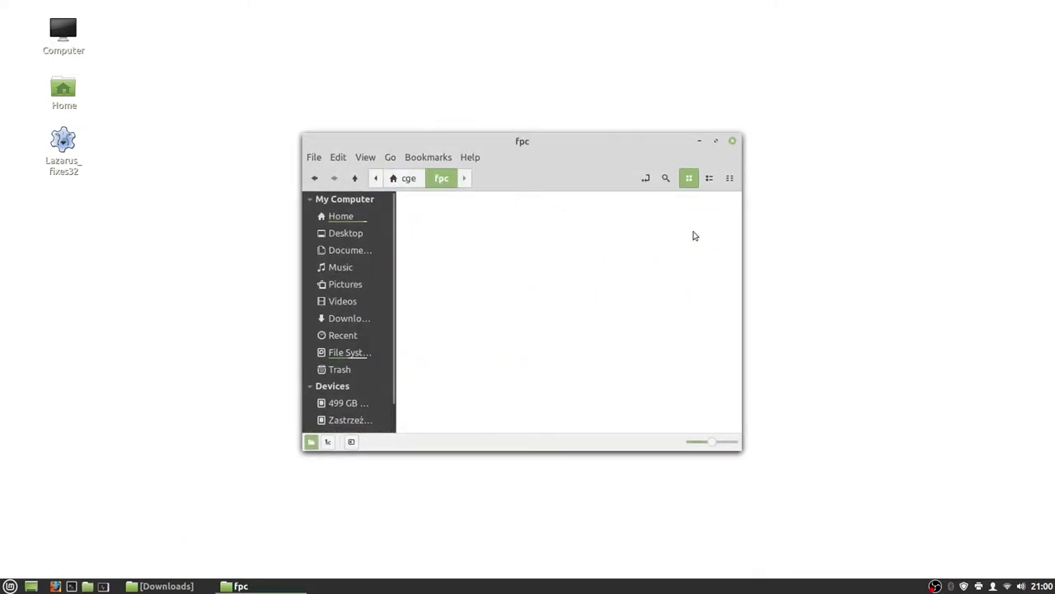
double_click(434, 224)
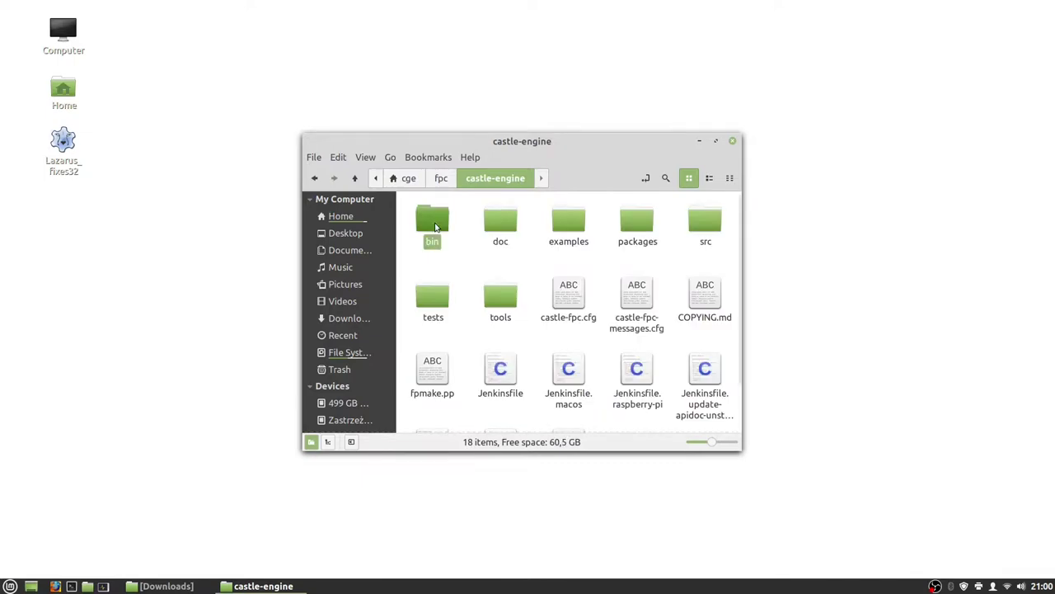
double_click(433, 224)
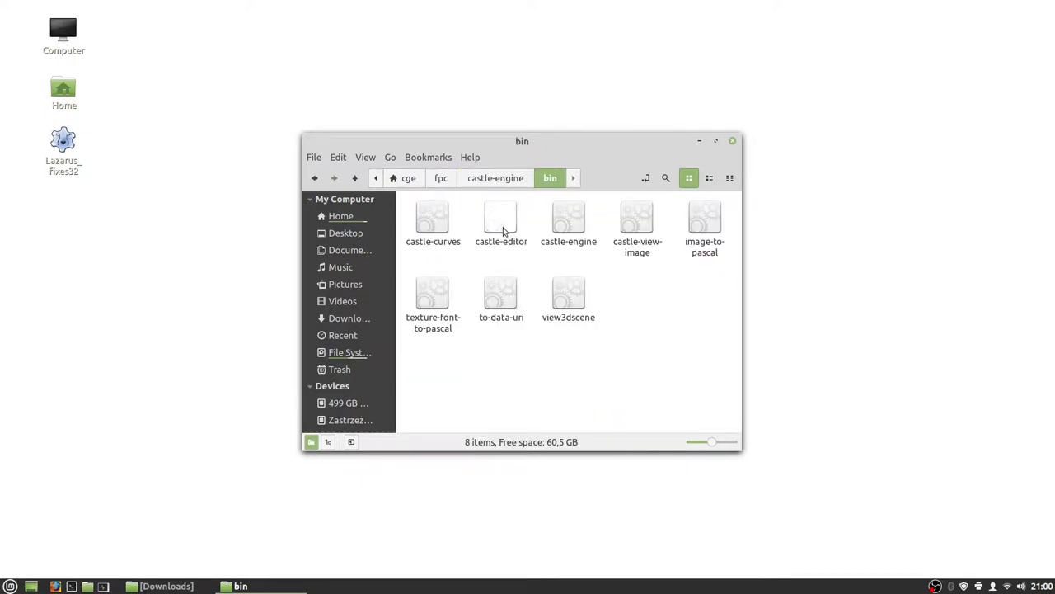
double_click(505, 231)
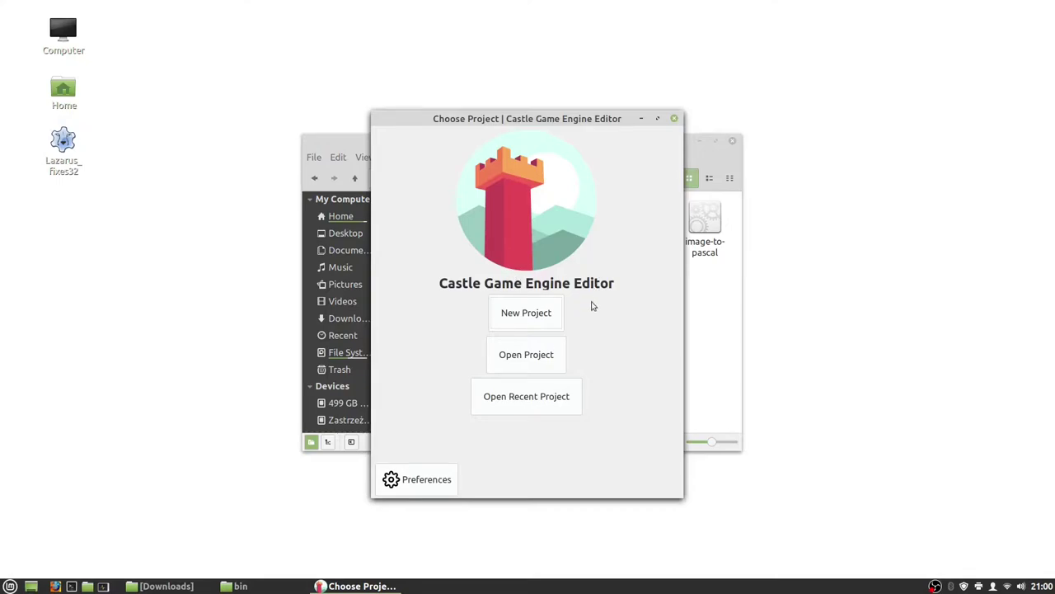
Start opening an existing project and browse to cge/fpc/castle-engine/examples
left_click(535, 349)
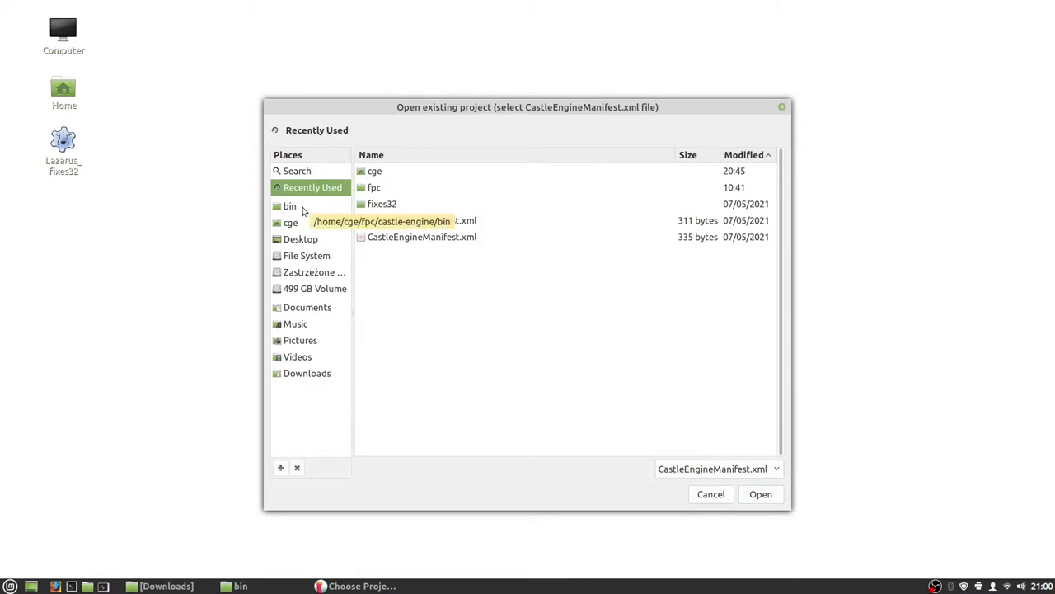
left_click(303, 224)
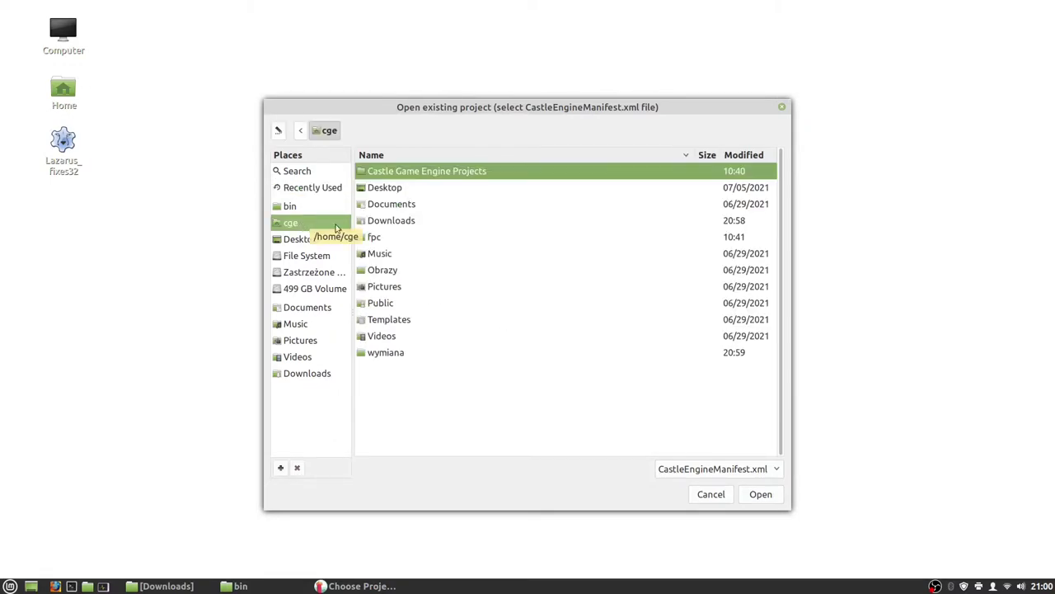
double_click(380, 239)
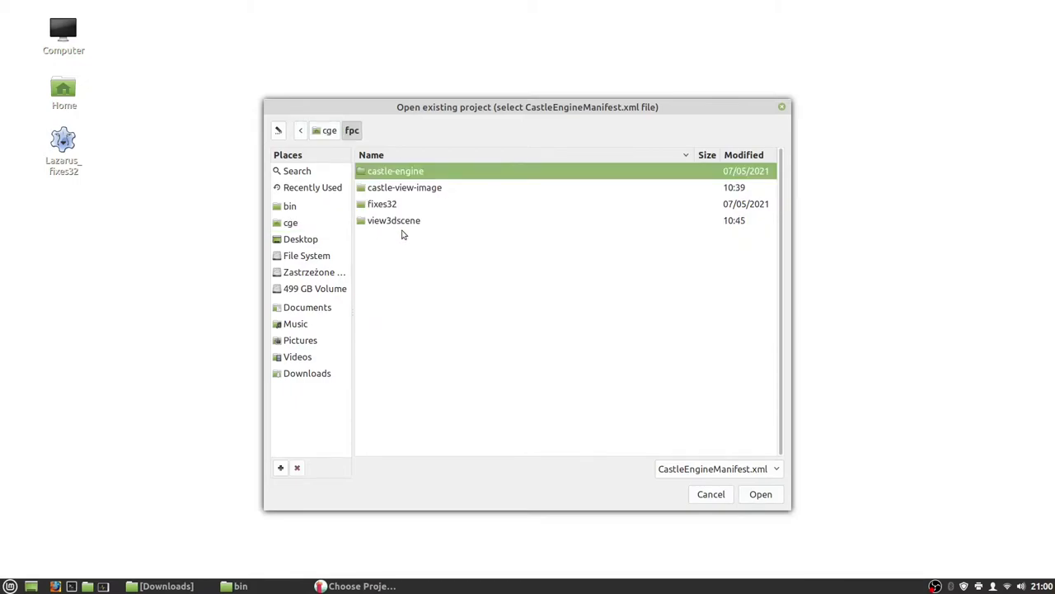
double_click(404, 174)
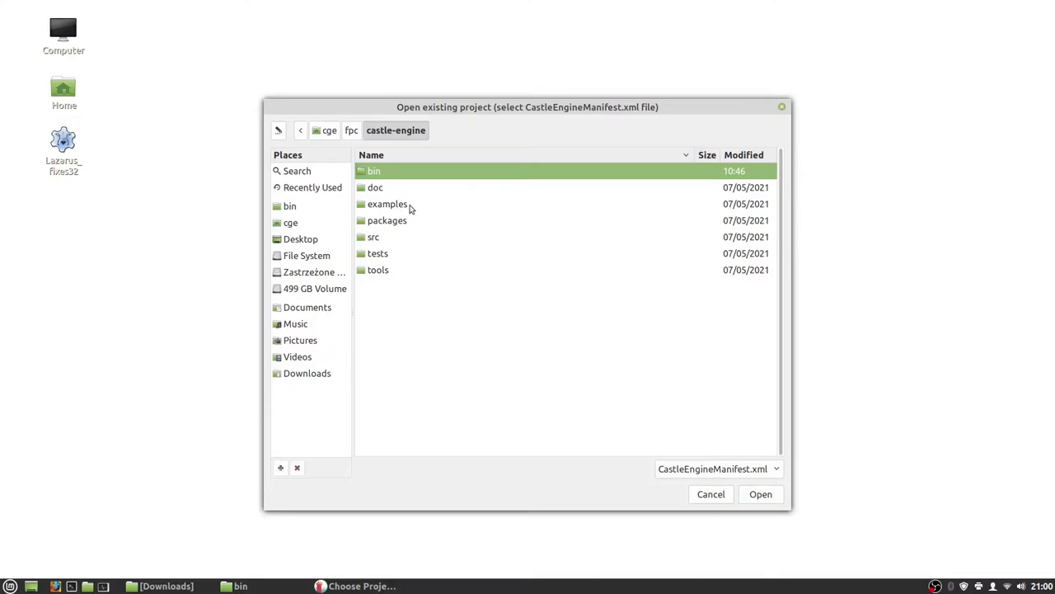
left_click(410, 208)
double_click(410, 207)
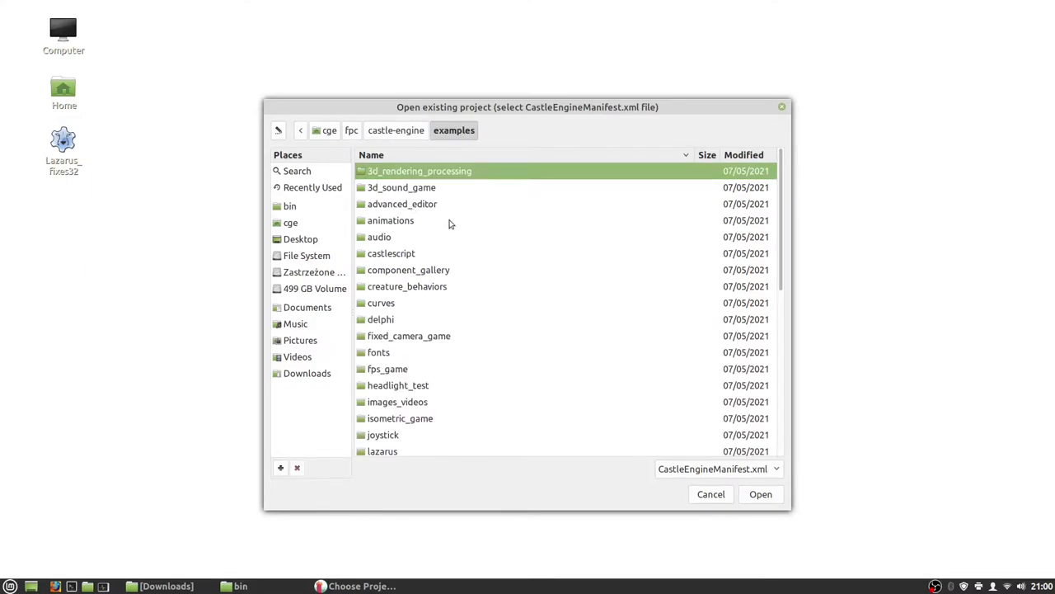
Open the platformer example's CastleEngineManifest.xml as the project
scroll(448, 223, "down", 5)
scroll(446, 240, "down", 3)
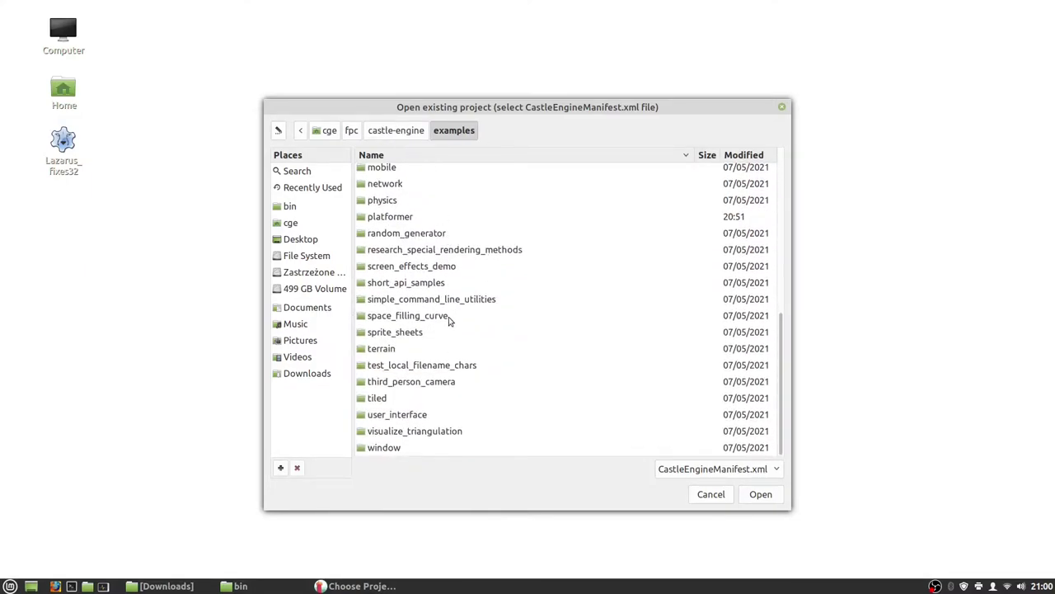
scroll(450, 321, "up", 3)
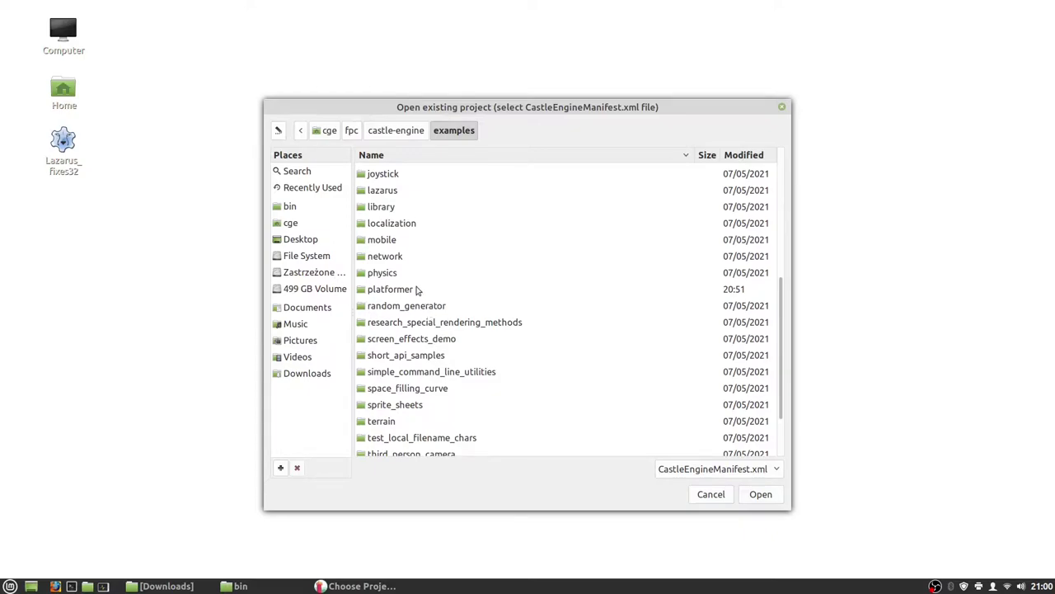
left_click(418, 290)
double_click(418, 290)
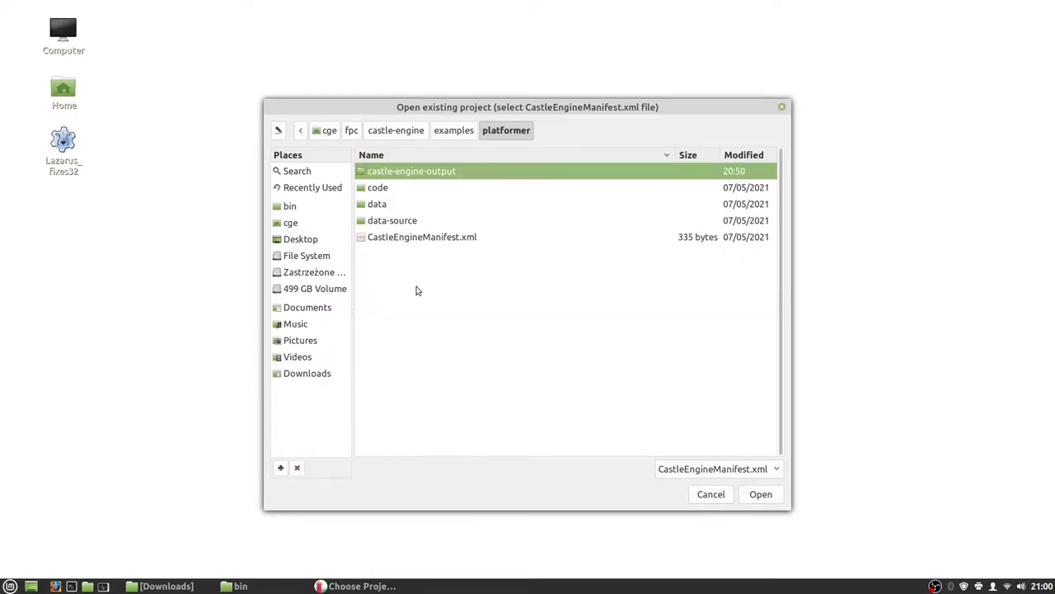
left_click(421, 239)
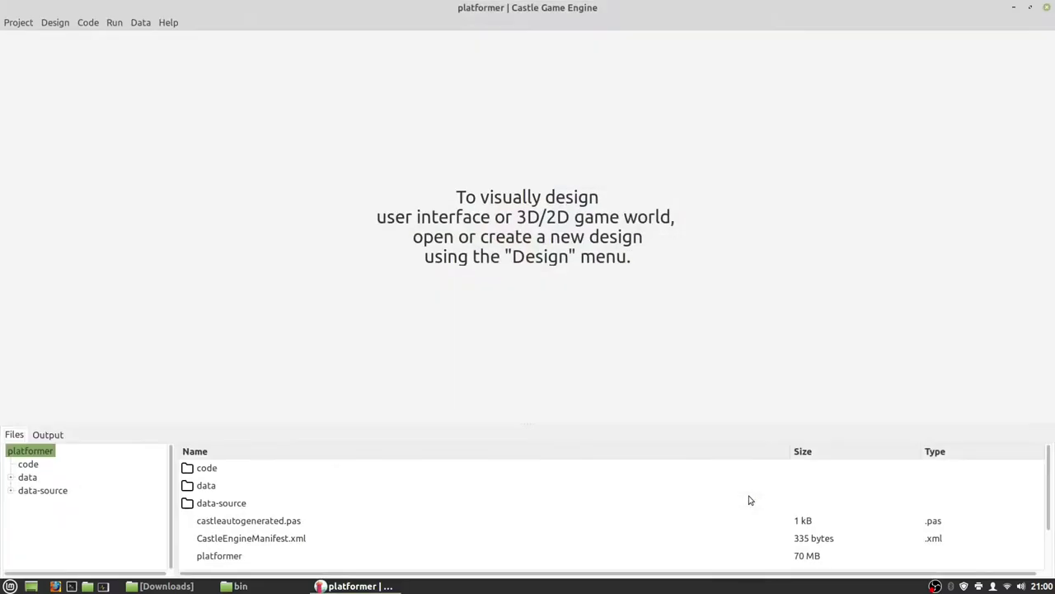
left_click(754, 495)
Use Run > Compile And Run to build and launch the platformer game
left_click(113, 23)
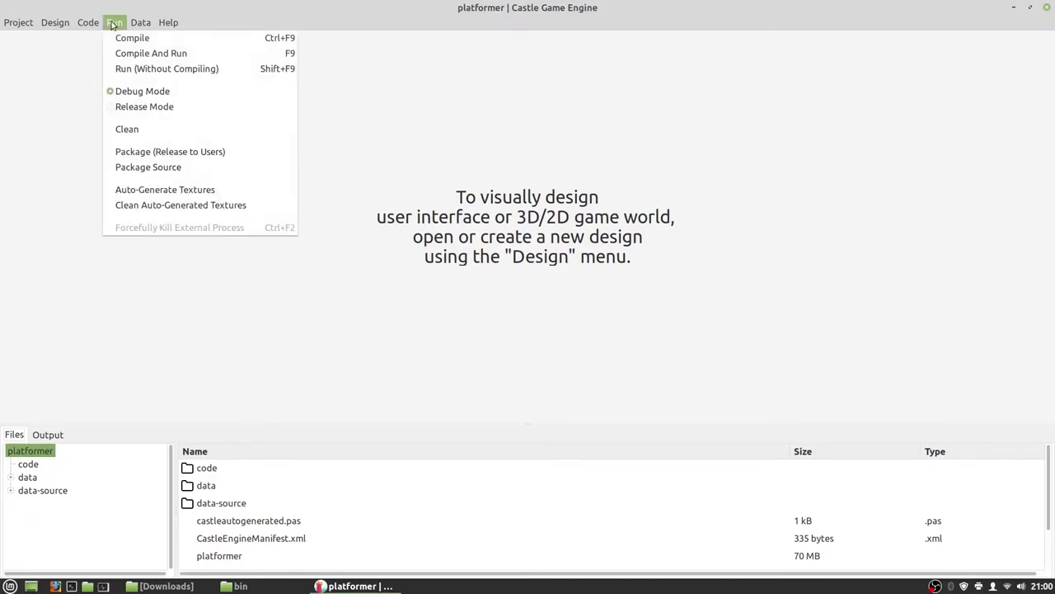
left_click(138, 54)
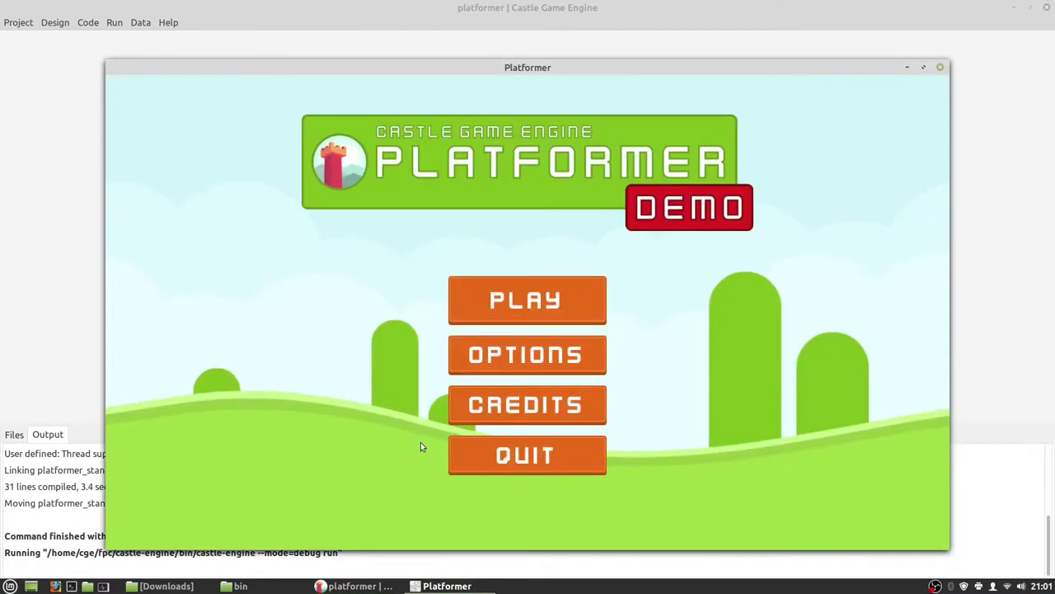
Start playing and move the boy right, jumping the enemy and grabbing the first coins
left_click(507, 307)
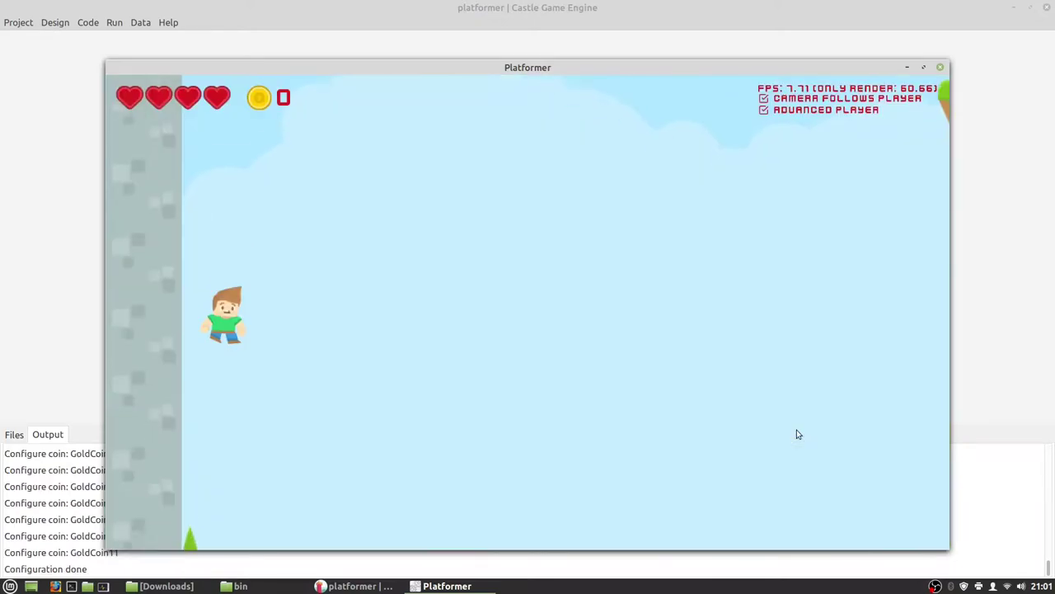
key("Right")
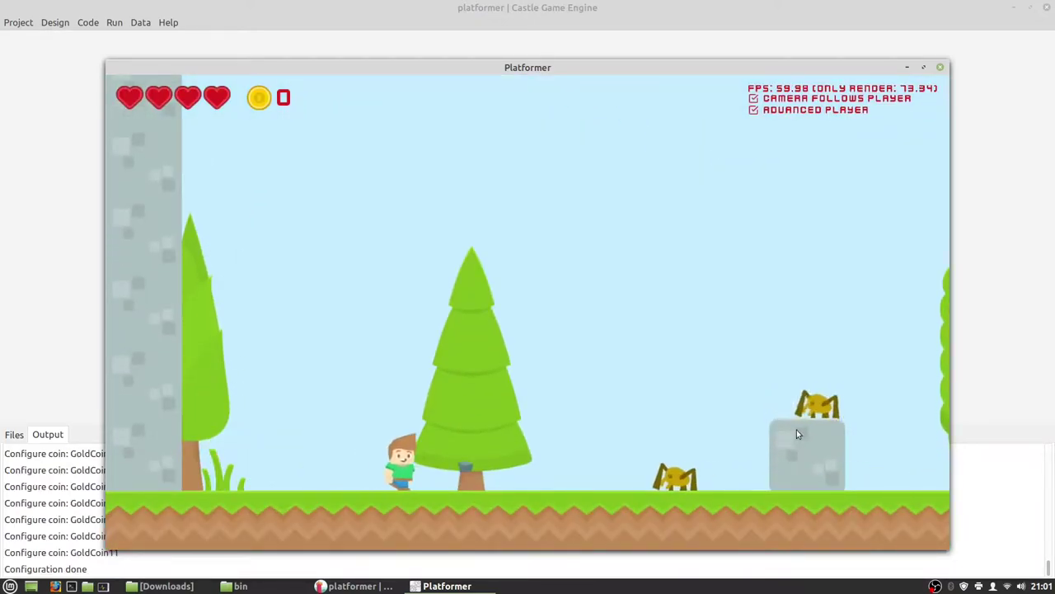
key("Right")
key("Left")
key("Up")
key("Right")
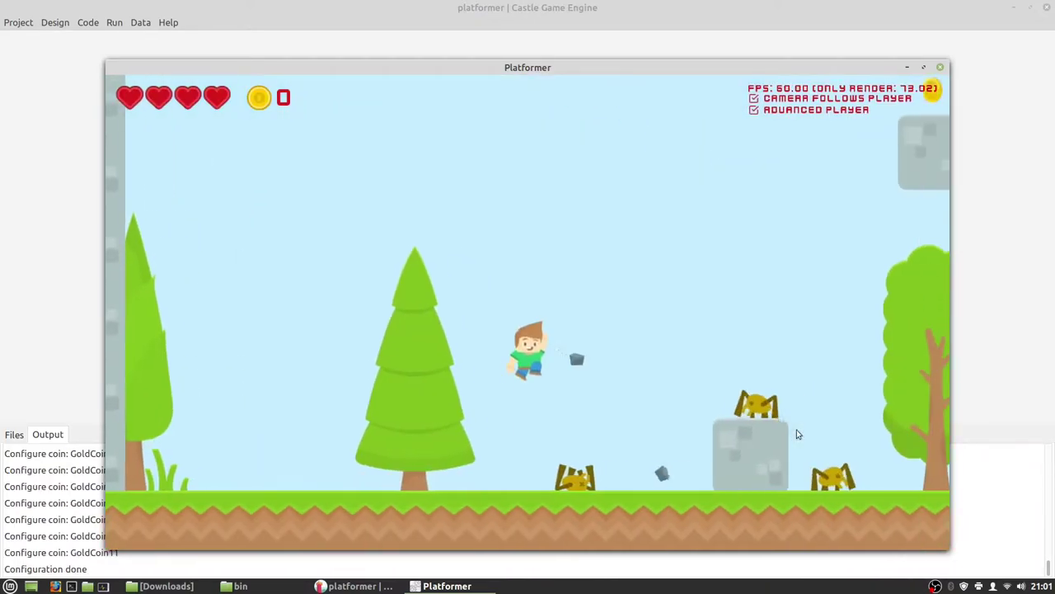
key("Right")
key("Up")
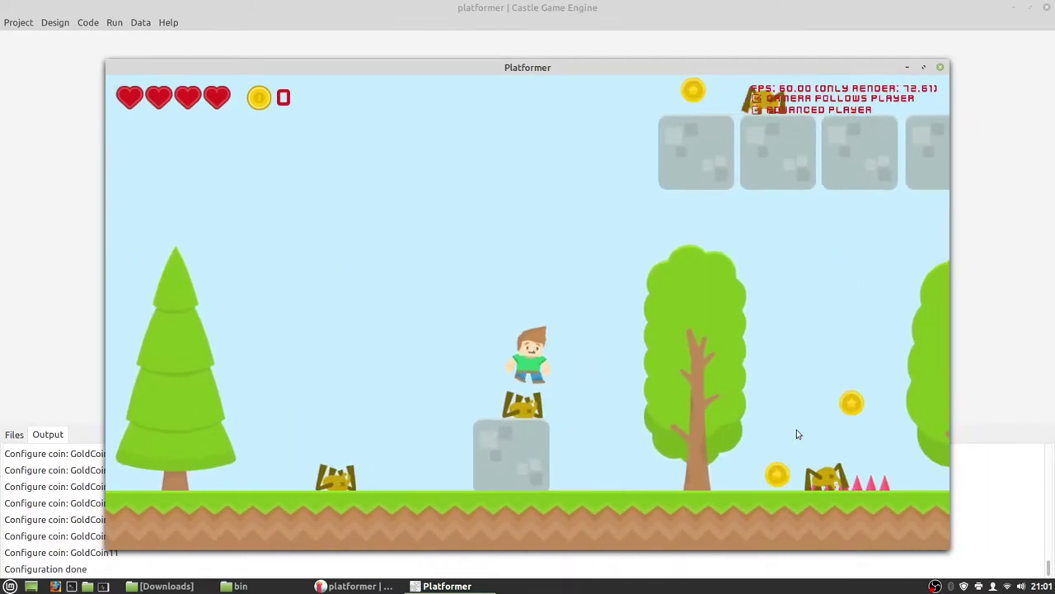
key("Right")
key("Left")
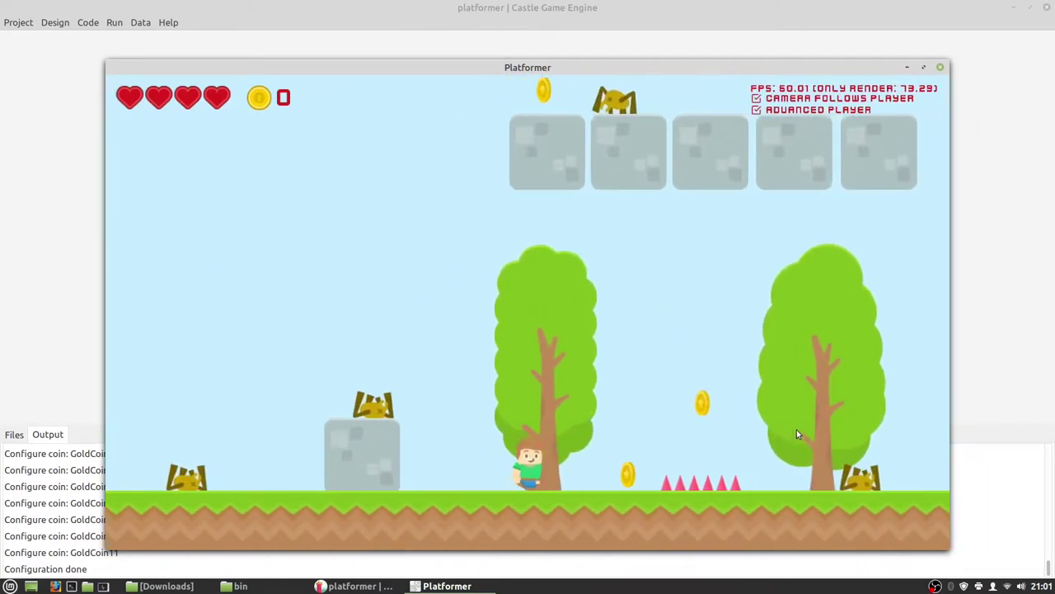
key("Right")
key("Up")
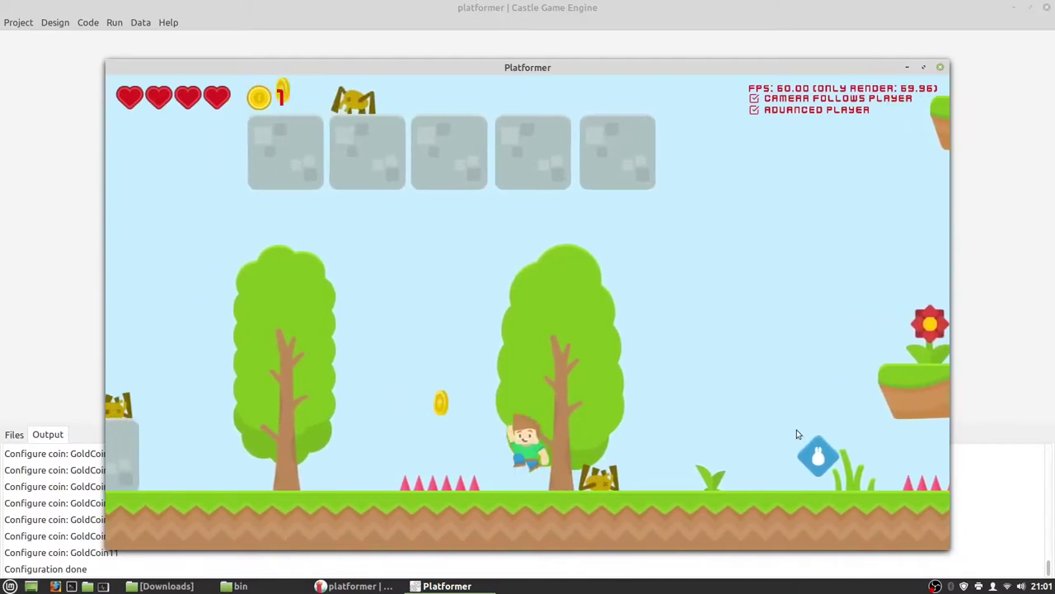
key("Left")
key("Up")
key("Right")
key("Up")
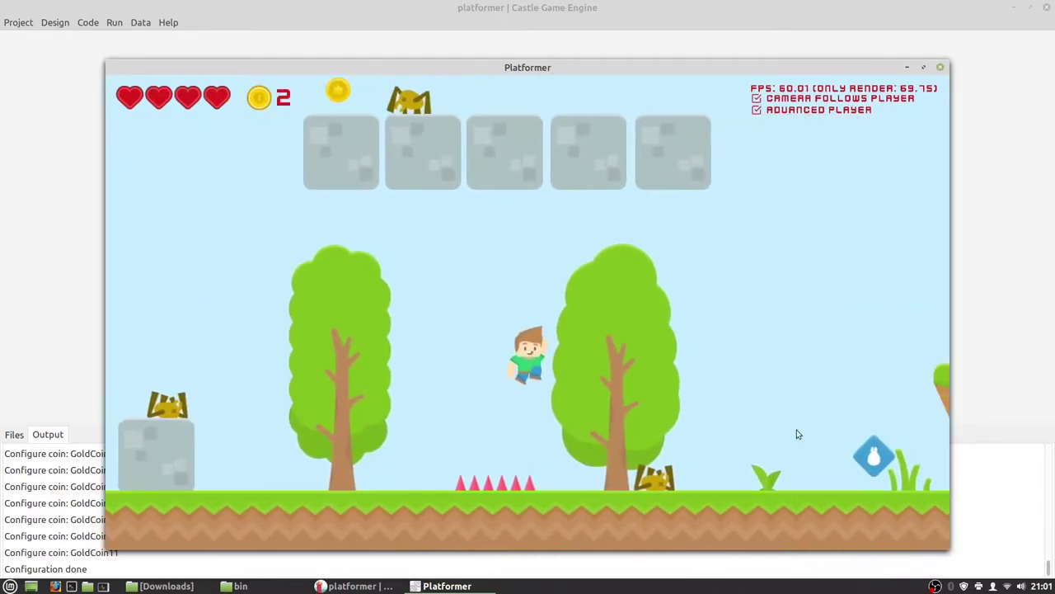
Cross the floating and spiked platforms, collecting more coins and walking back
key("Right")
key("Right")
key("Up")
key("Right")
key("Up")
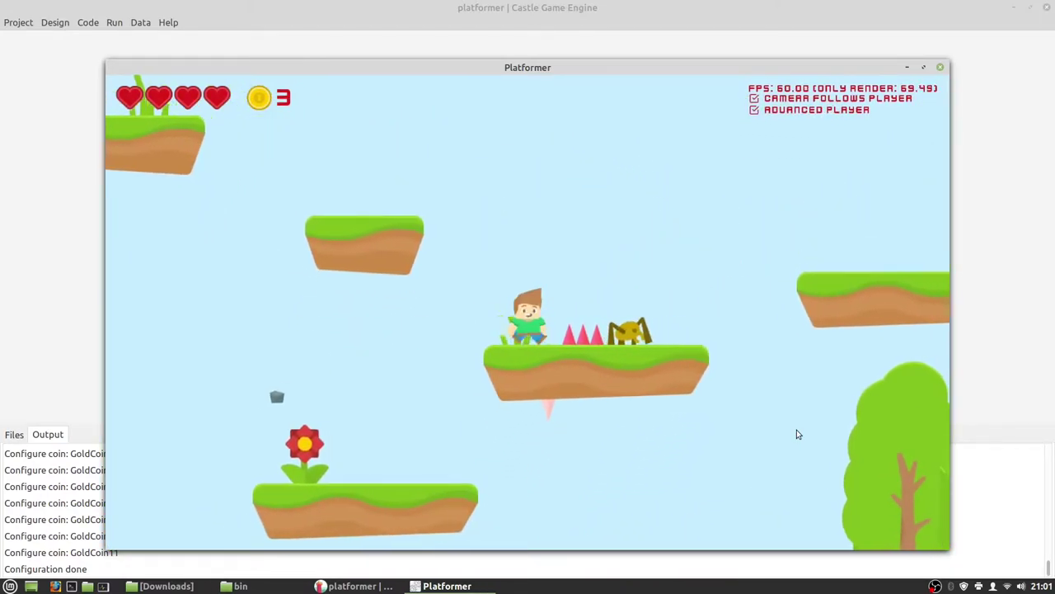
key("Left")
key("Up")
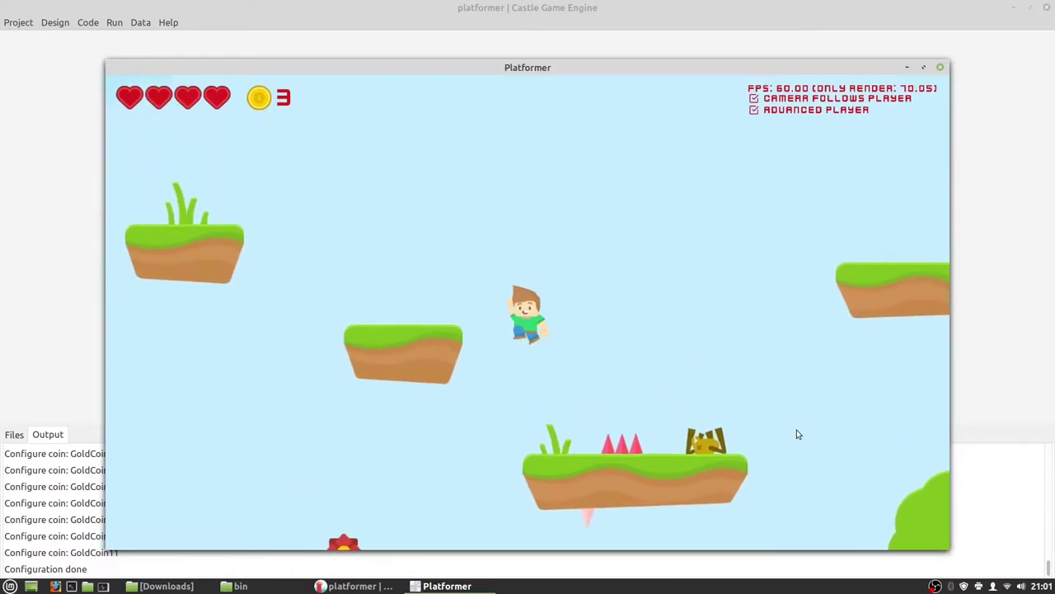
key("Left")
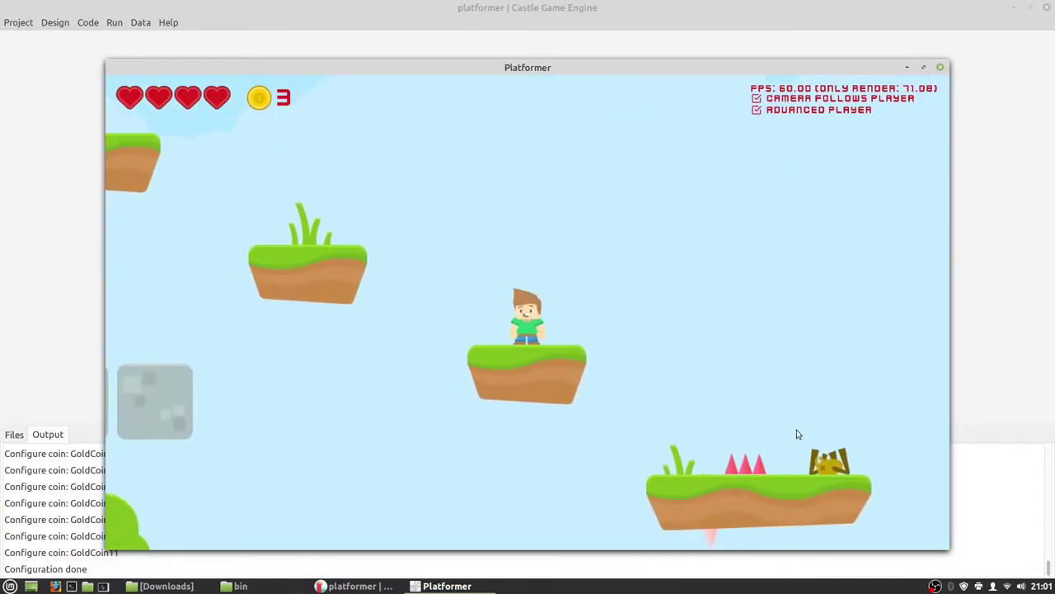
key("Up")
key("Left")
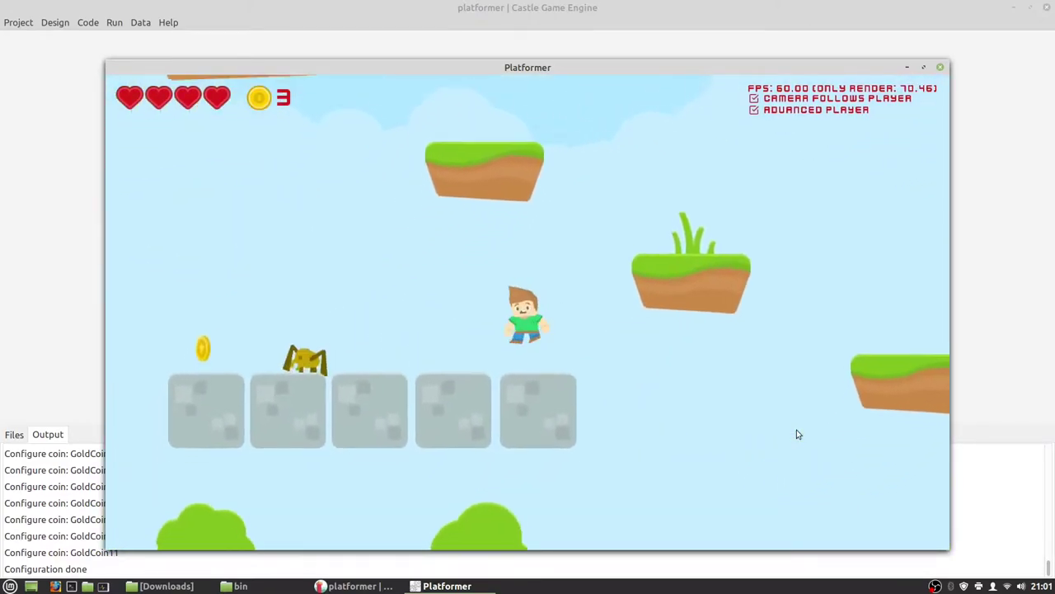
key("Left")
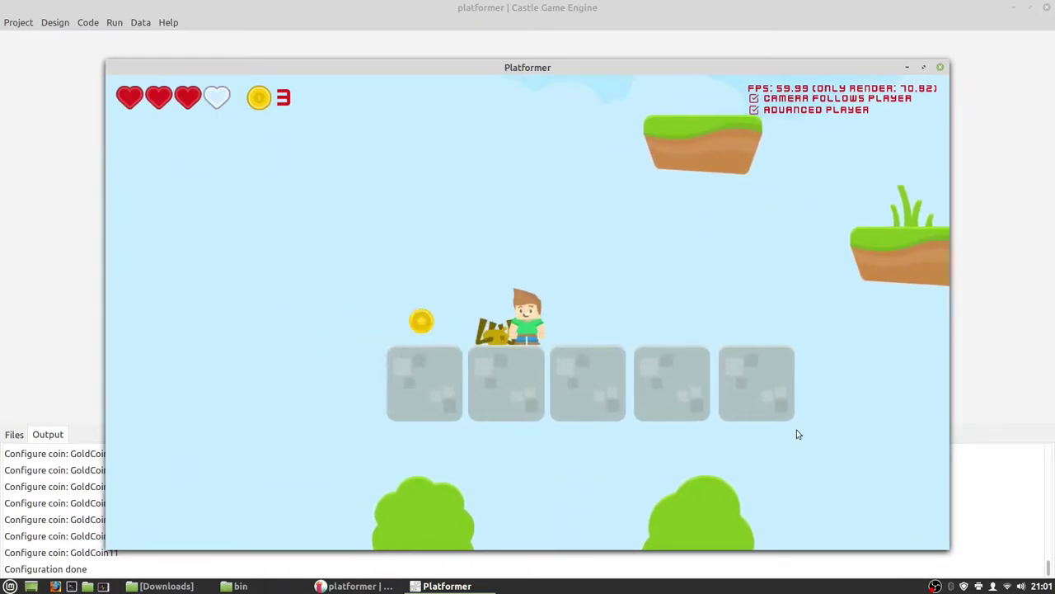
key("Left")
key("Right")
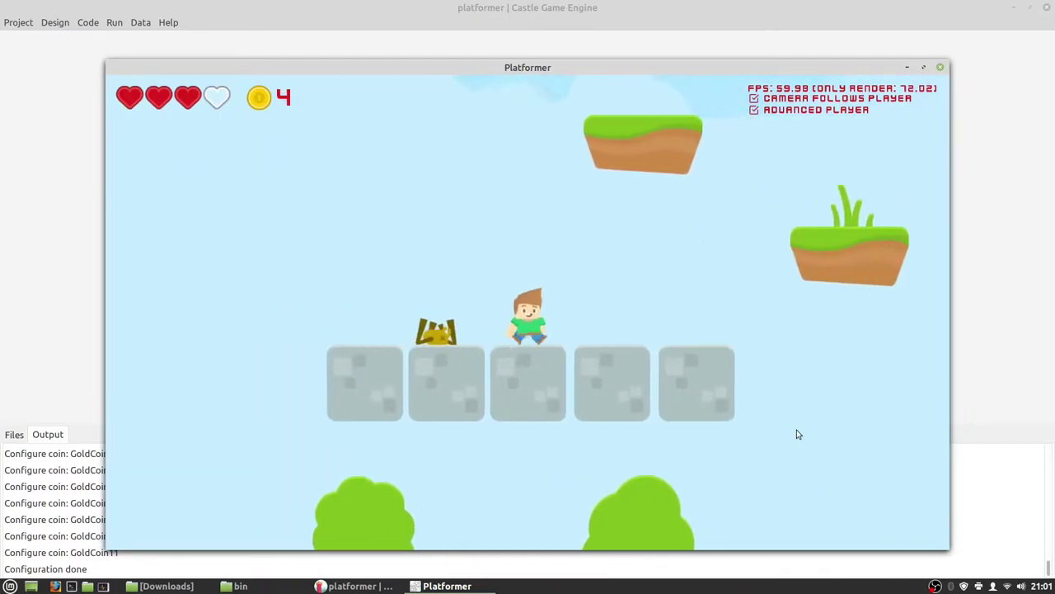
key("Right")
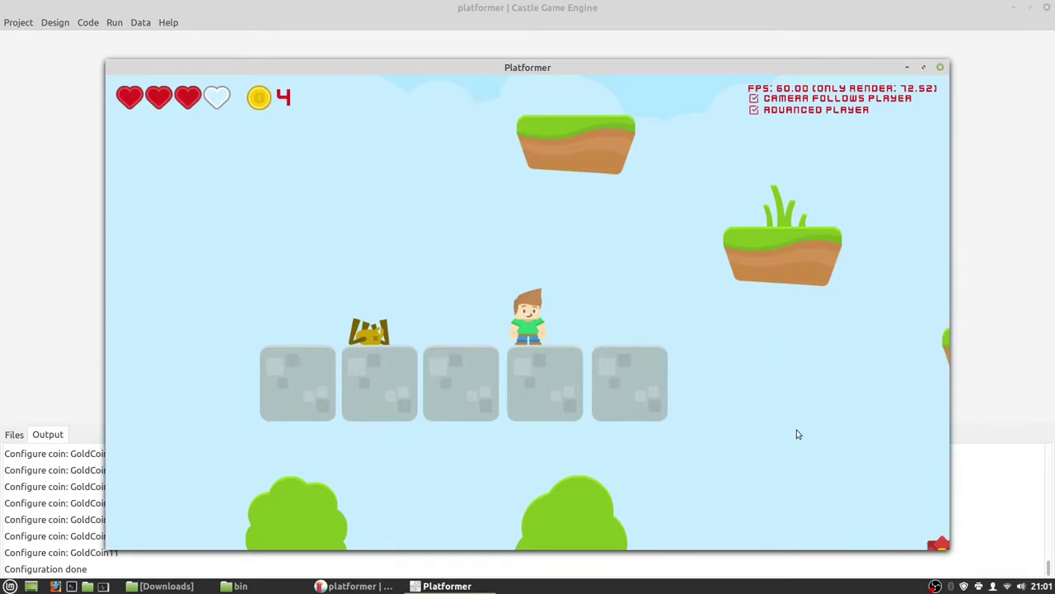
Pause the game, go to the main menu and quit back to the editor
key("Escape")
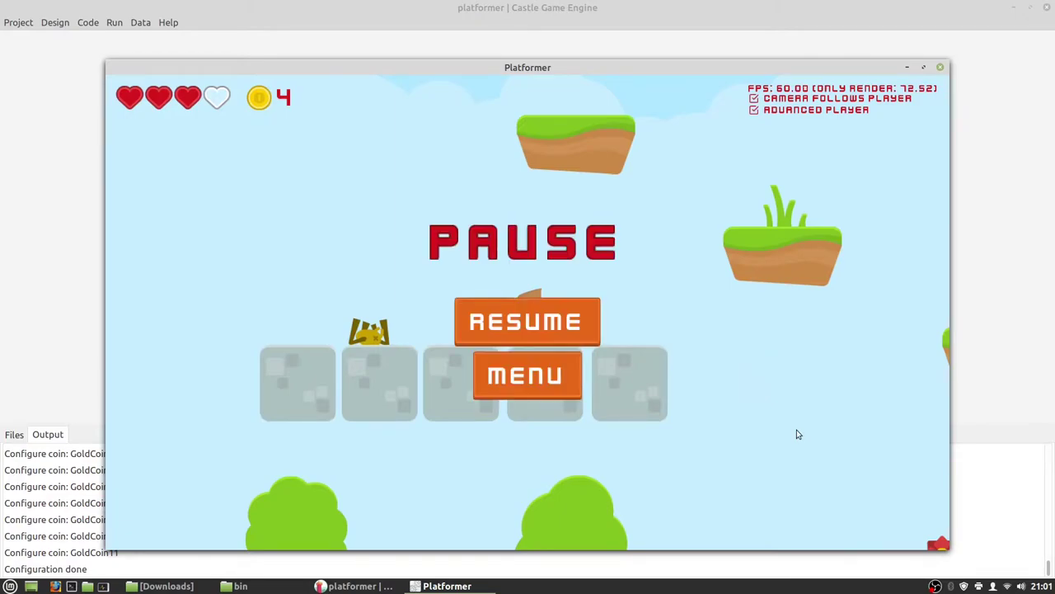
left_click(541, 380)
left_click(528, 449)
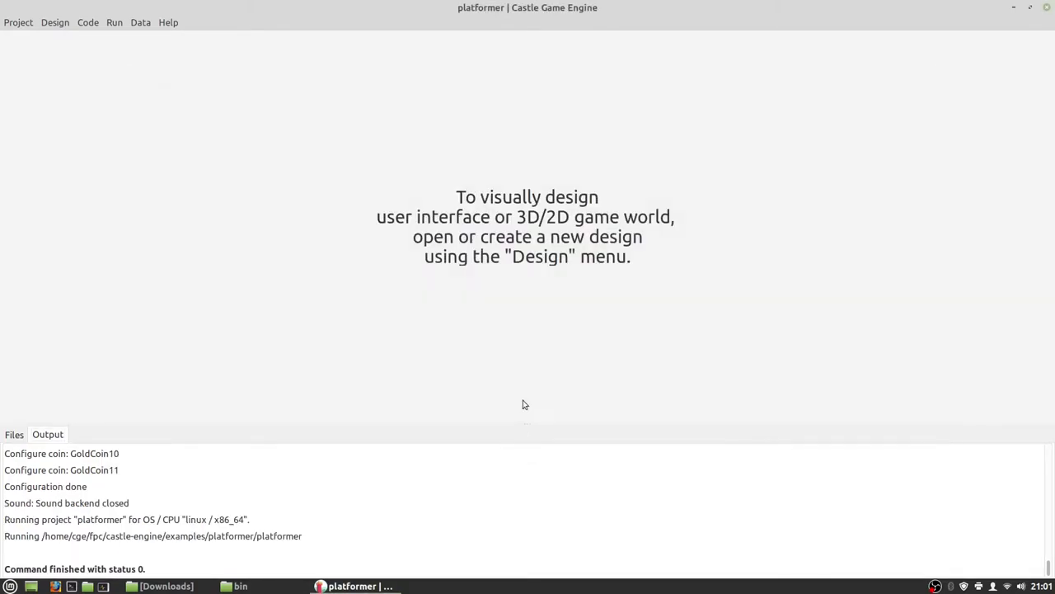
Show the project's Files tab and expand the code and data folders
left_click(12, 435)
left_click(28, 463)
scroll(276, 495, "down", 5)
scroll(277, 508, "up", 5)
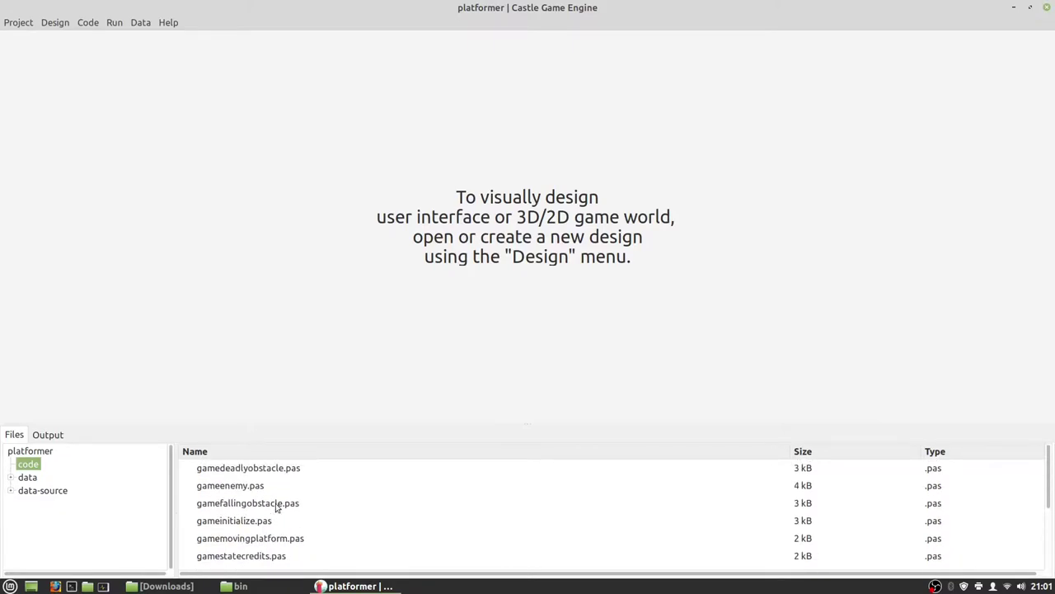
left_click(10, 478)
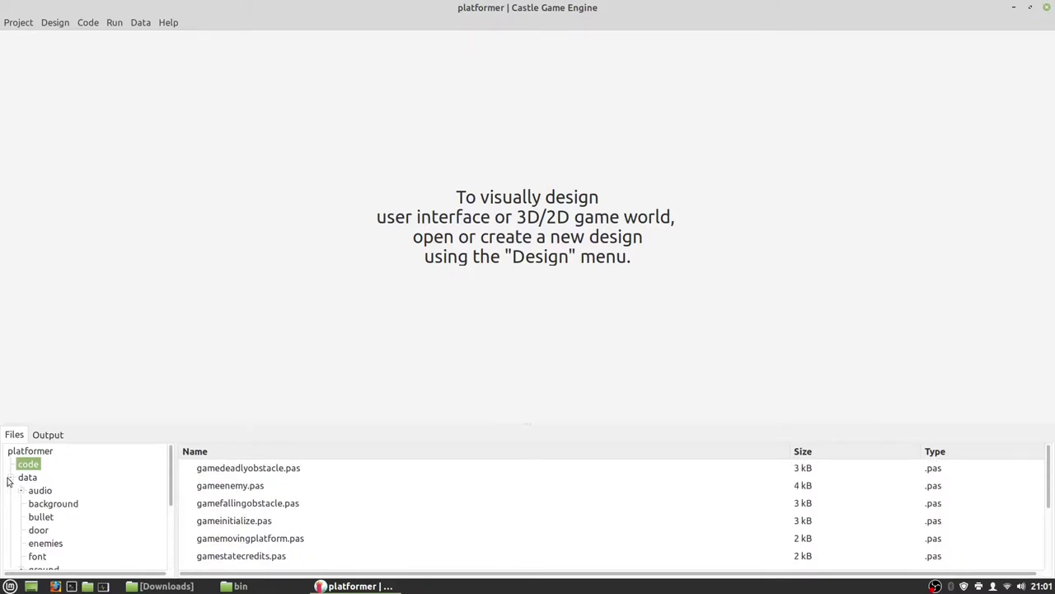
left_click(27, 477)
Browse audio, bullet and background folders, previewing particle_darkGrey.png and the background layer images
left_click(39, 490)
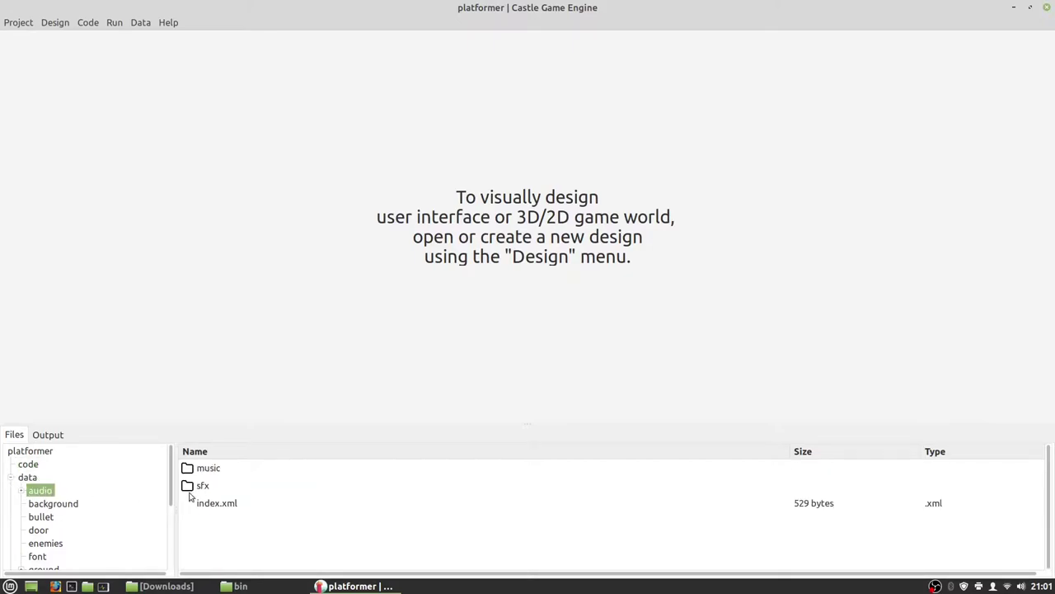
left_click(52, 504)
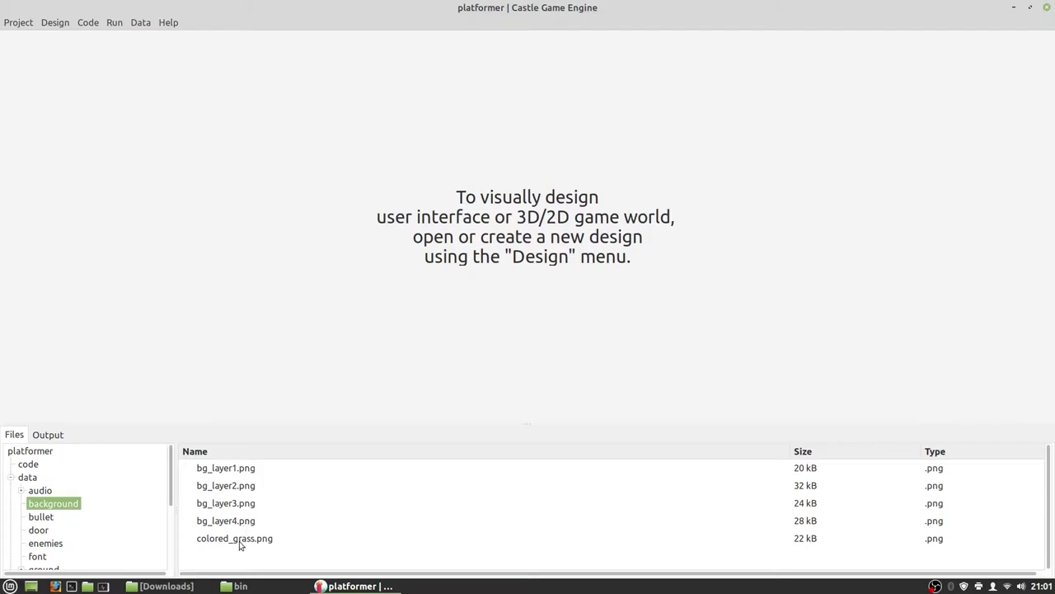
scroll(92, 527, "down", 2)
scroll(102, 517, "up", 1)
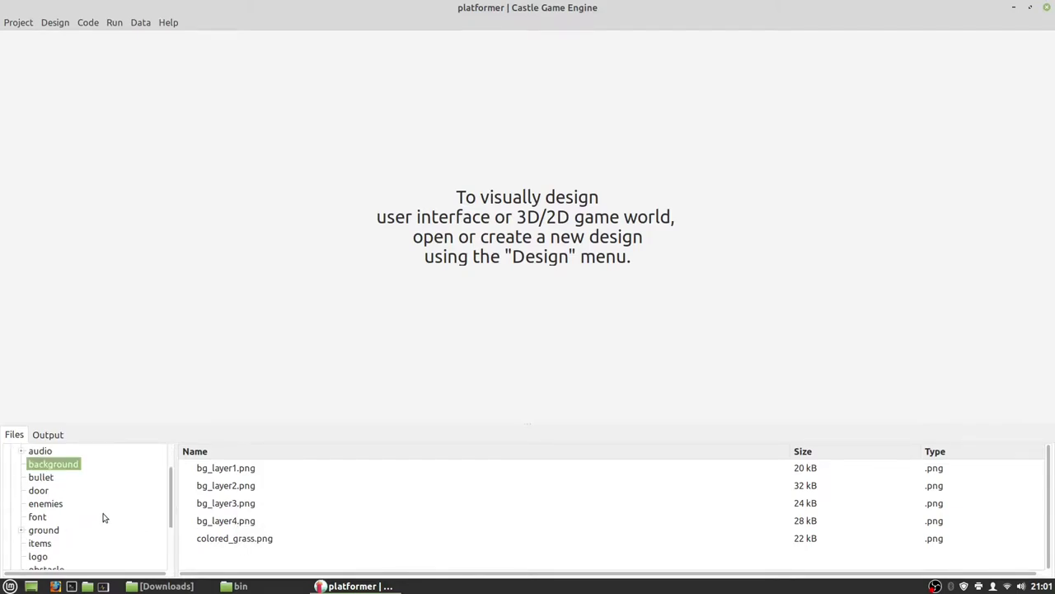
left_click(45, 480)
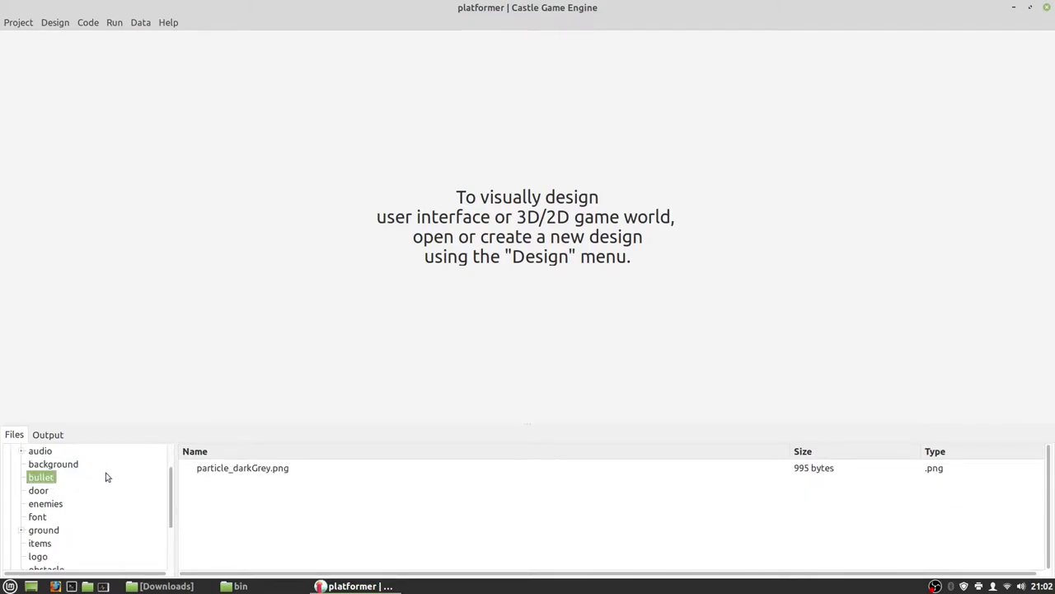
left_click(226, 470)
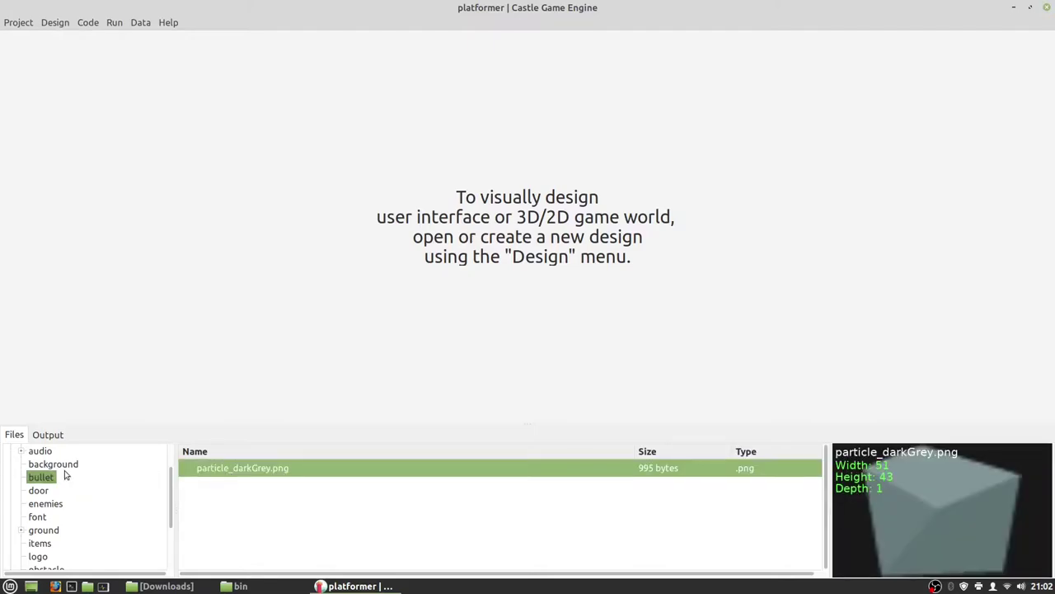
left_click(54, 464)
left_click(218, 470)
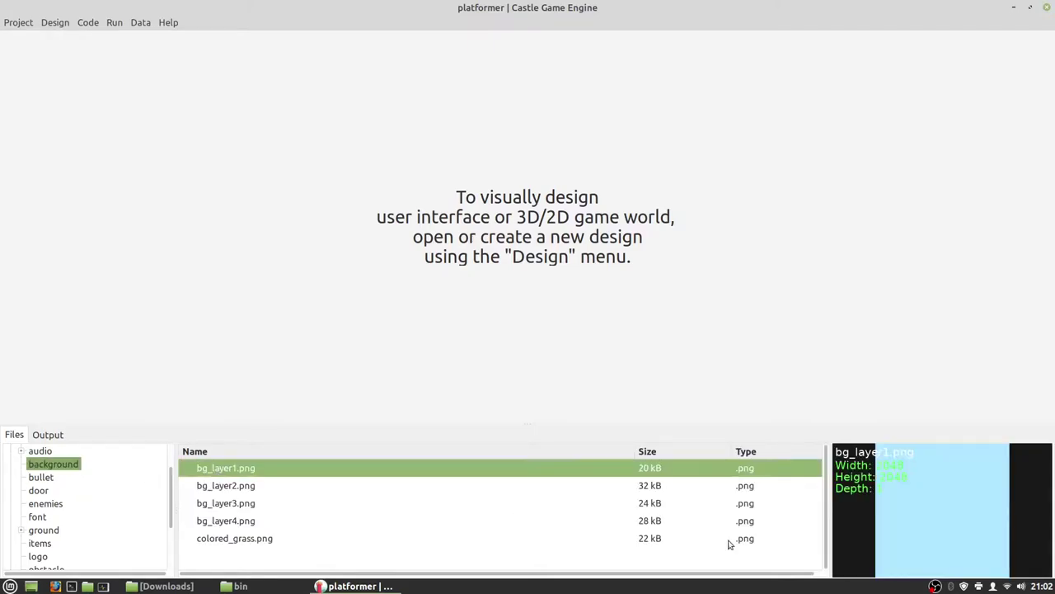
left_click(234, 537)
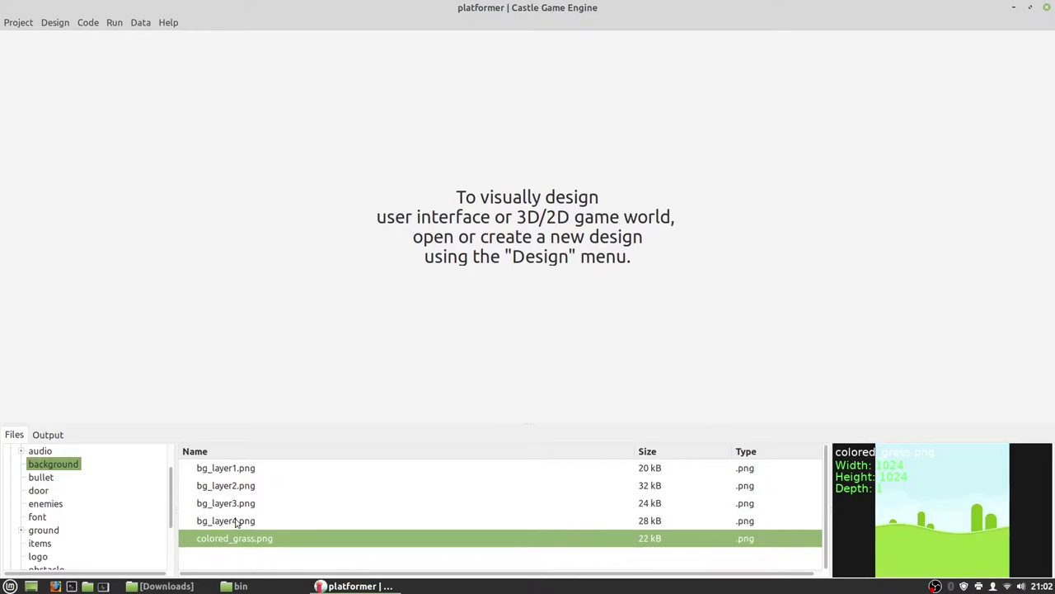
left_click(235, 521)
left_click(233, 507)
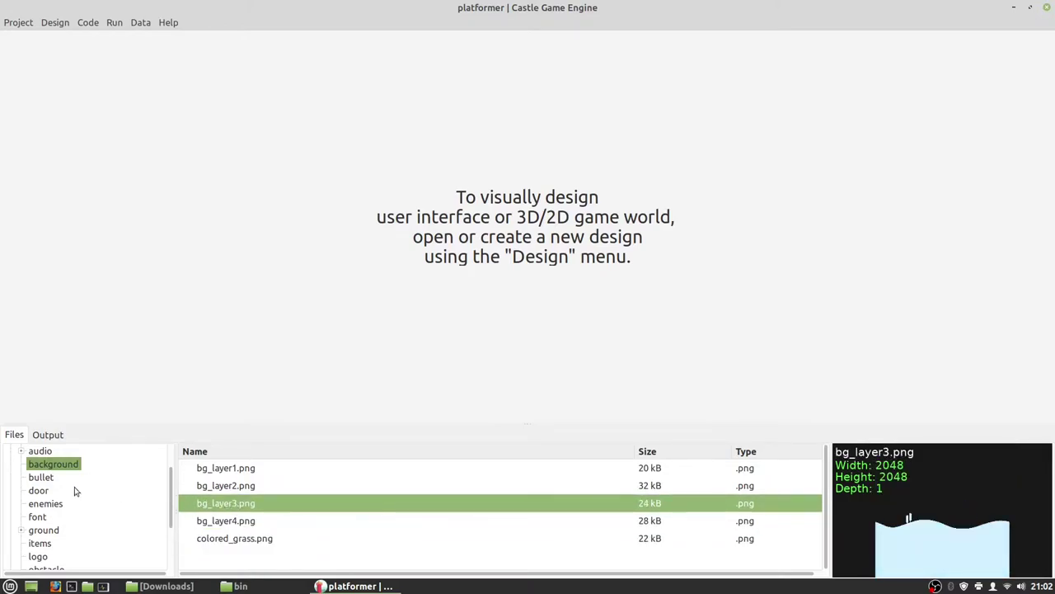
Preview door images and enemy files, then player.castle-sprite-sheet in the player folder
left_click(39, 491)
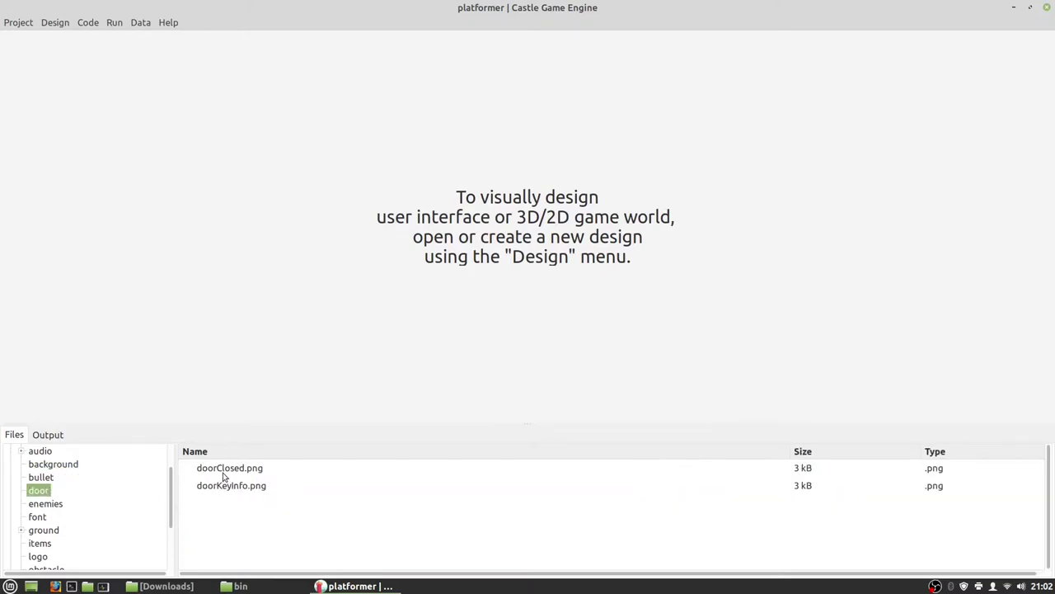
left_click(222, 474)
left_click(219, 487)
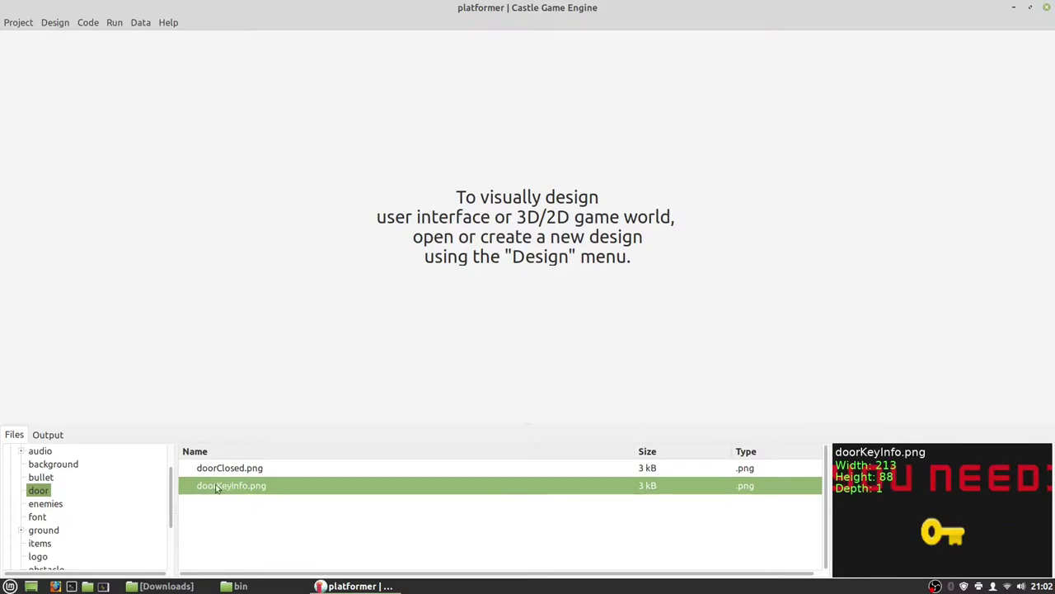
left_click(58, 503)
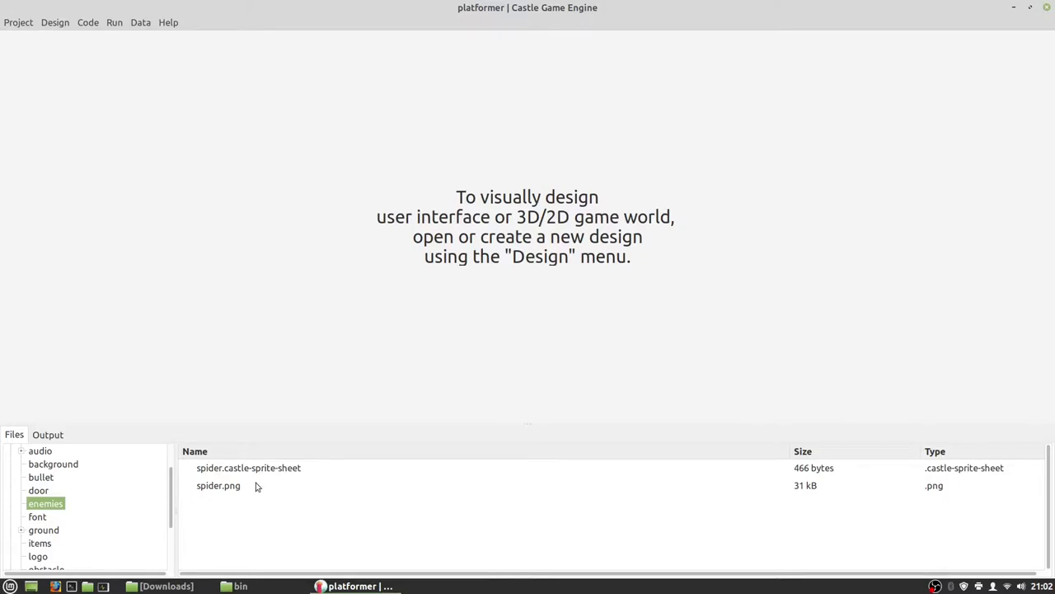
scroll(123, 525, "down", 1)
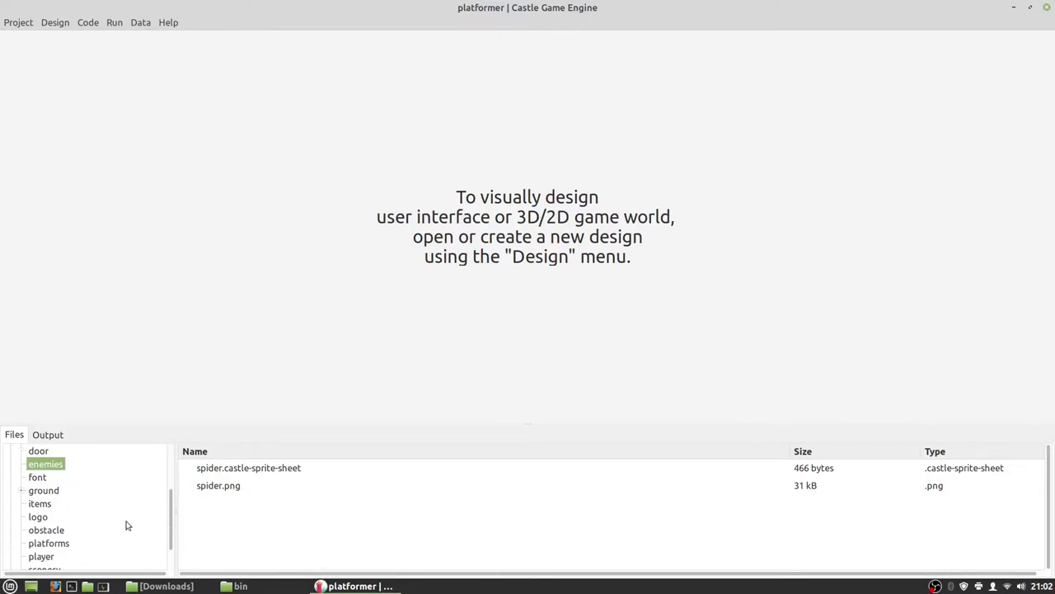
left_click(44, 557)
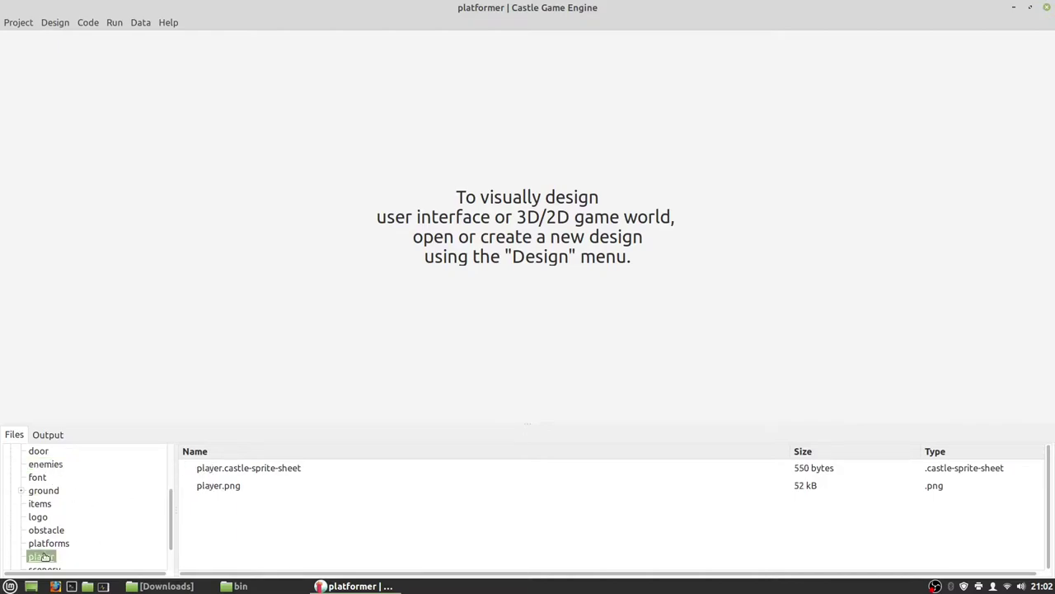
left_click(280, 468)
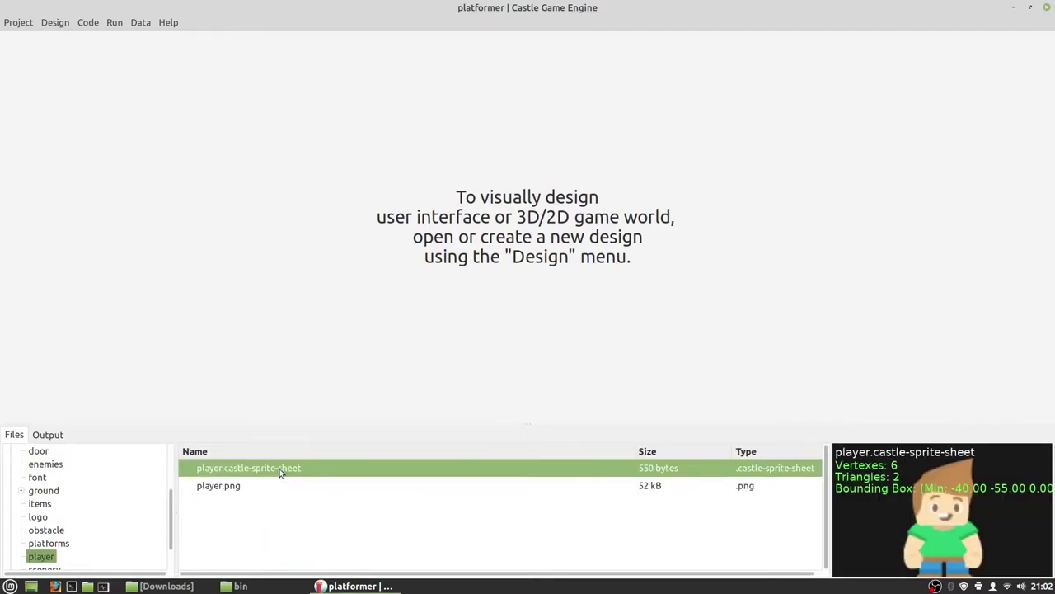
Open player.castle-sprite-sheet in the Sprite Sheet Editor and enter 1 for walk's frames per second
double_click(280, 468)
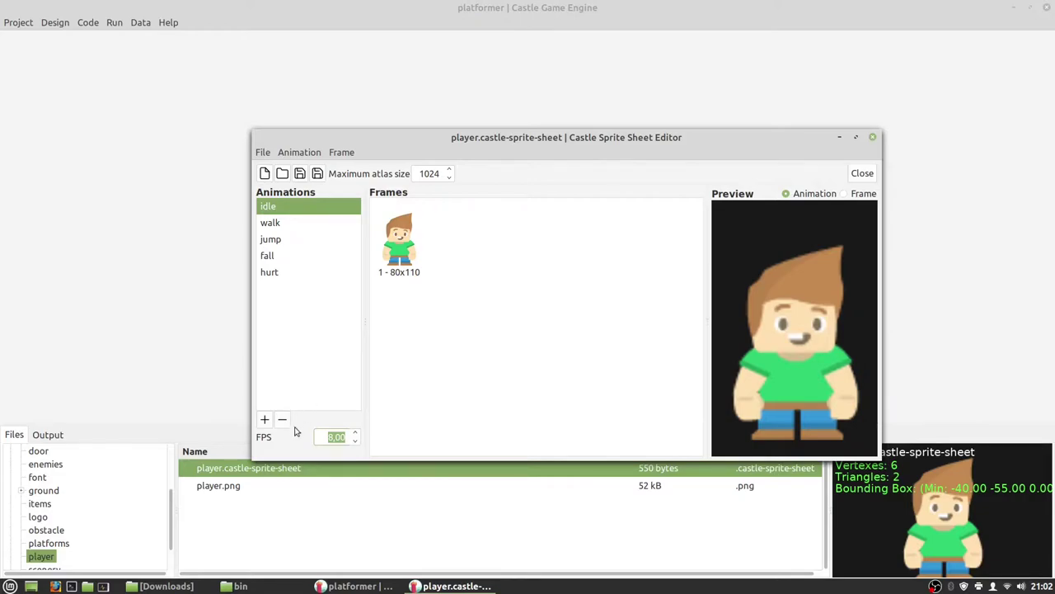
left_click(281, 225)
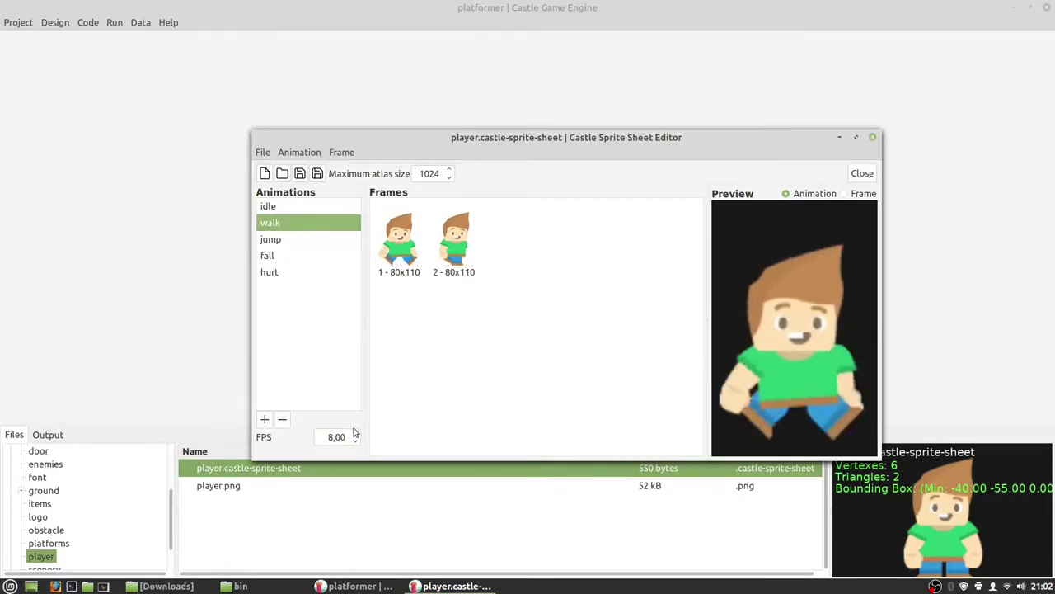
left_click(324, 436)
type("1")
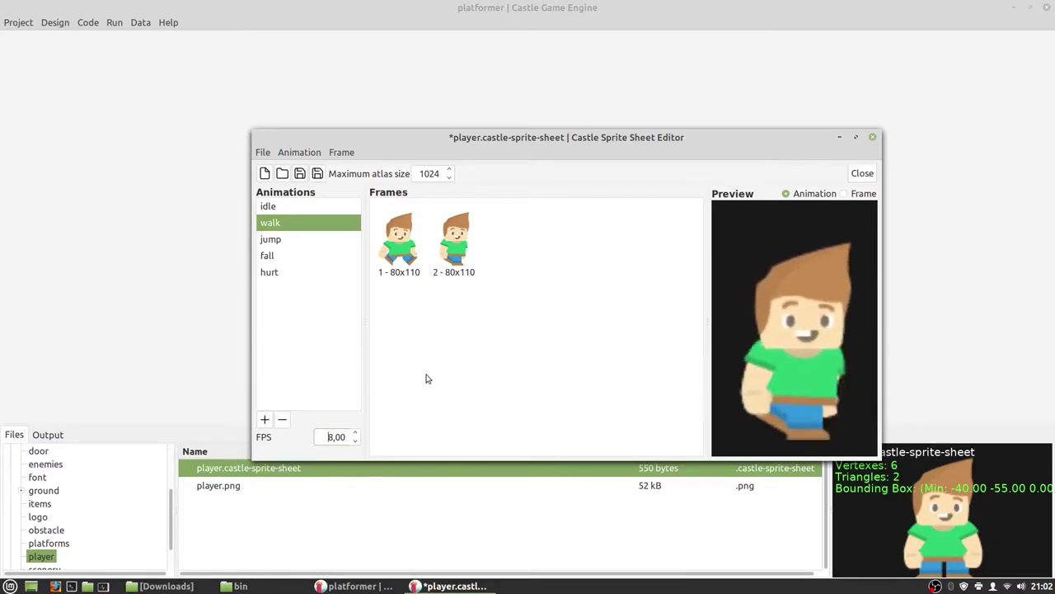
Look through the jump, fall and hurt animations, then return to walk
left_click(274, 240)
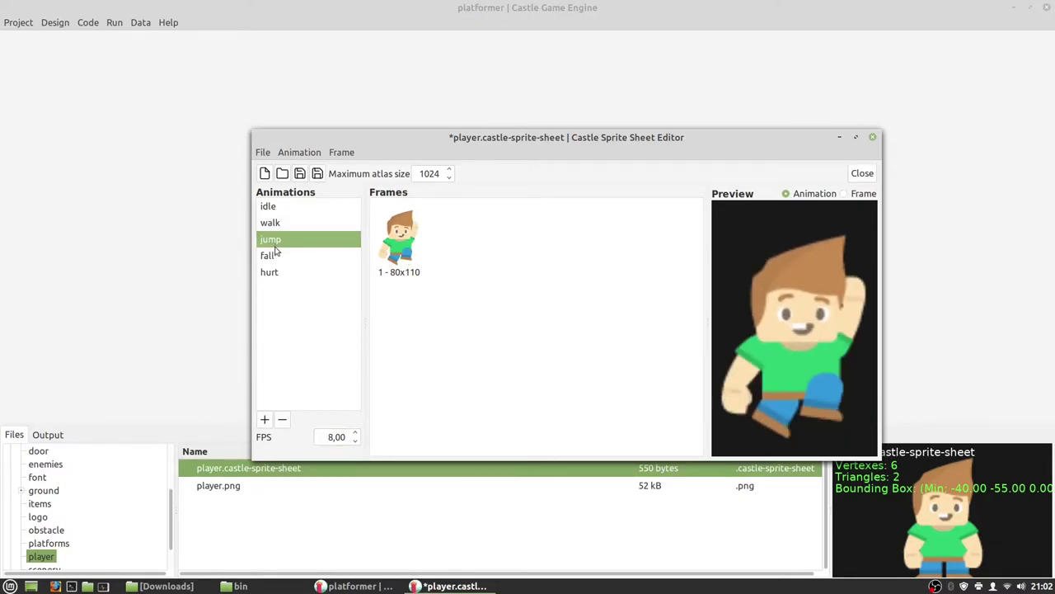
left_click(275, 256)
left_click(280, 272)
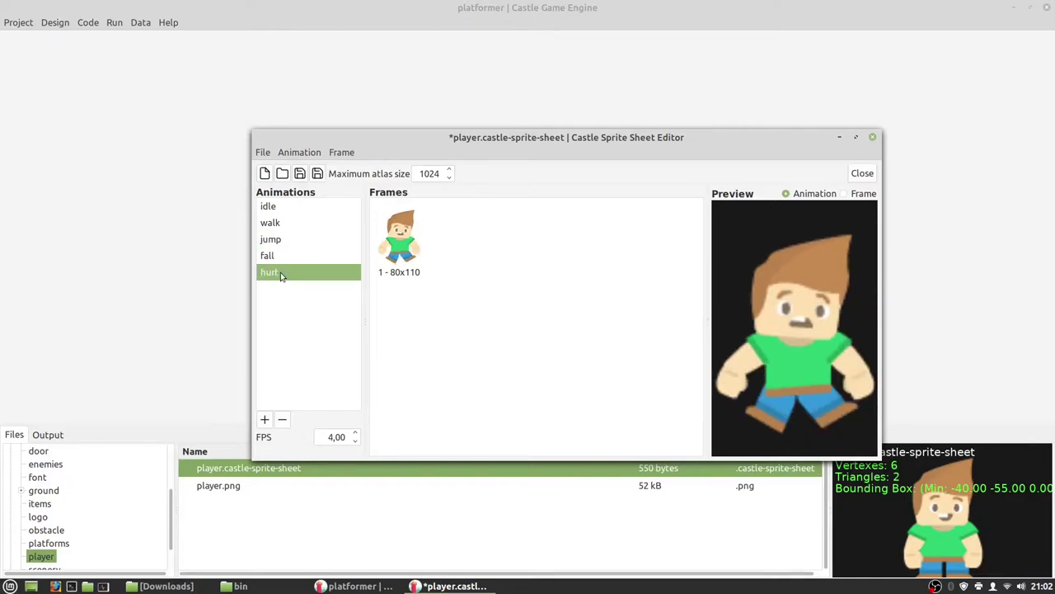
left_click(272, 223)
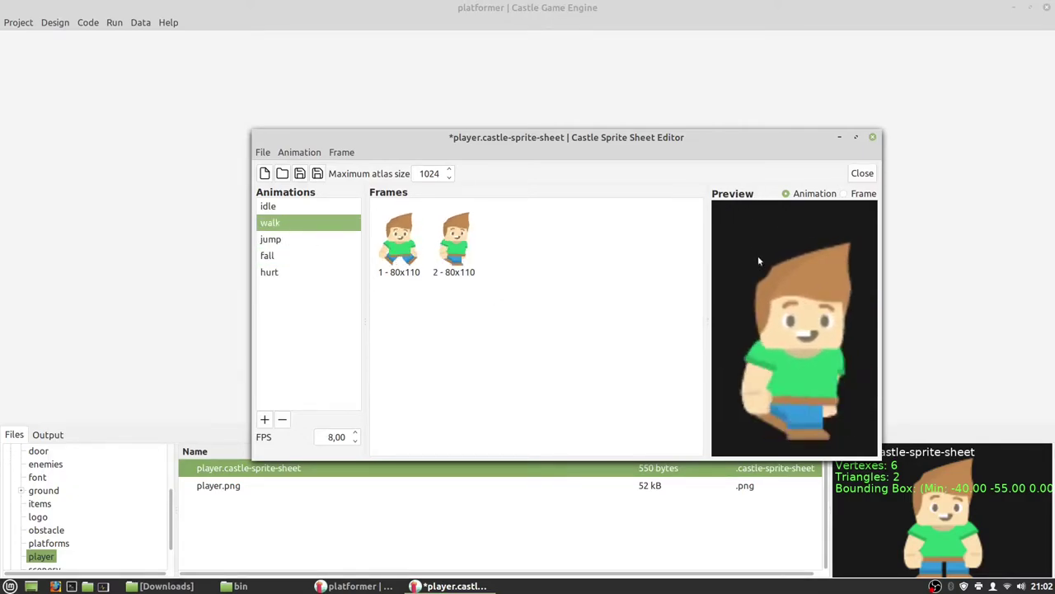
Switch Preview to Frame and compare the first and second walk frames
left_click(401, 246)
left_click(842, 195)
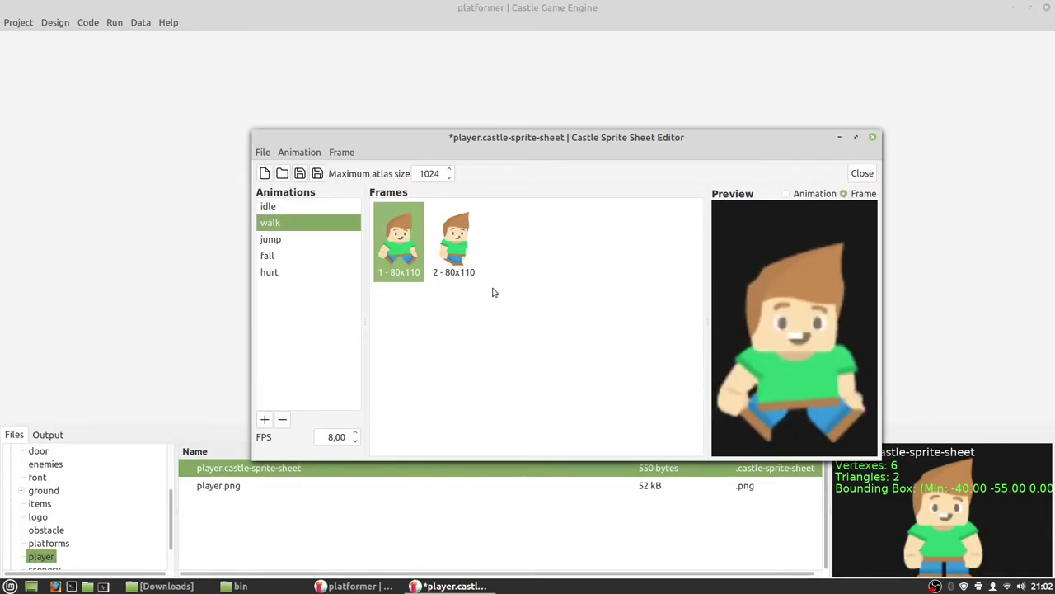
left_click(454, 249)
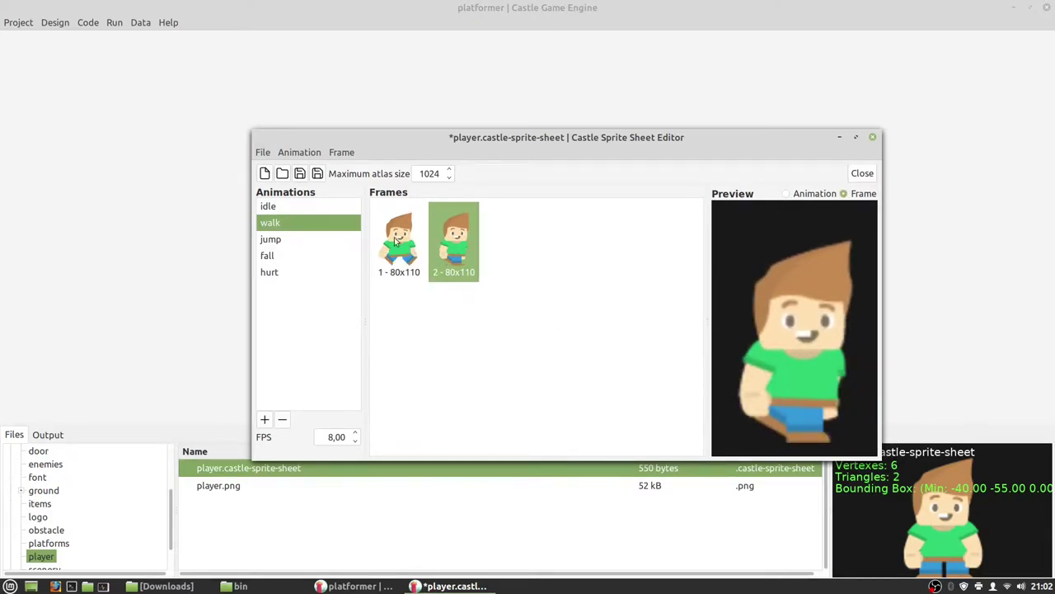
left_click(409, 248)
left_click(451, 245)
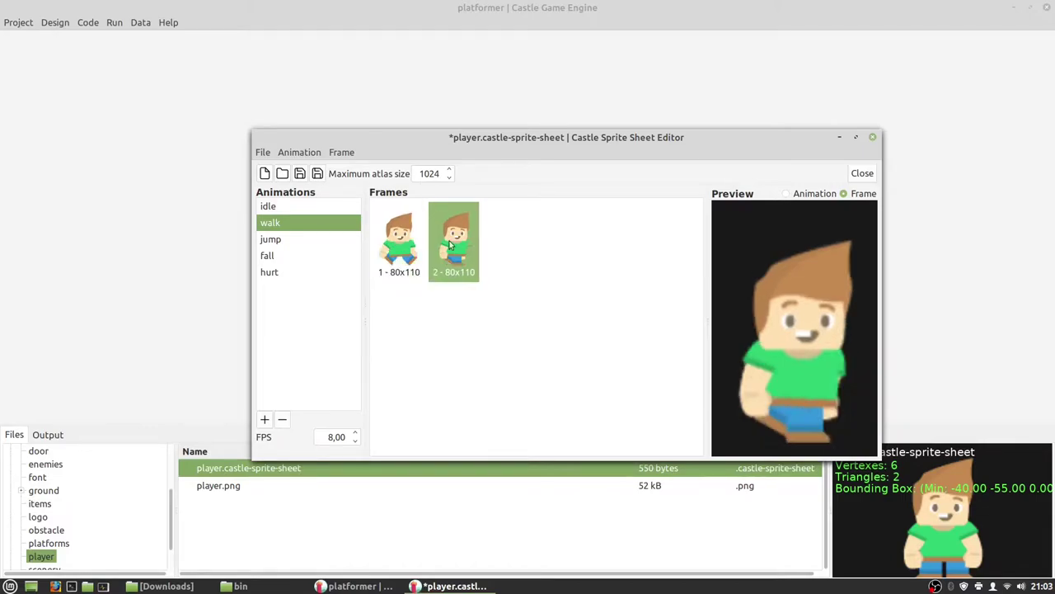
left_click(399, 251)
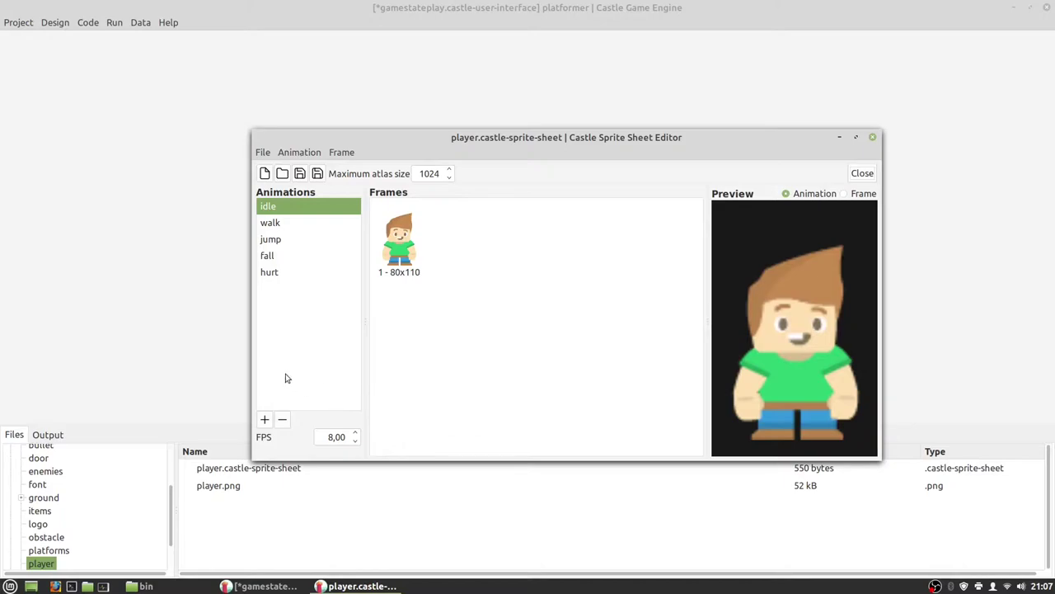
Add a new animation after hurt and rename it from NewAnim to cheer
left_click(280, 273)
left_click(264, 419)
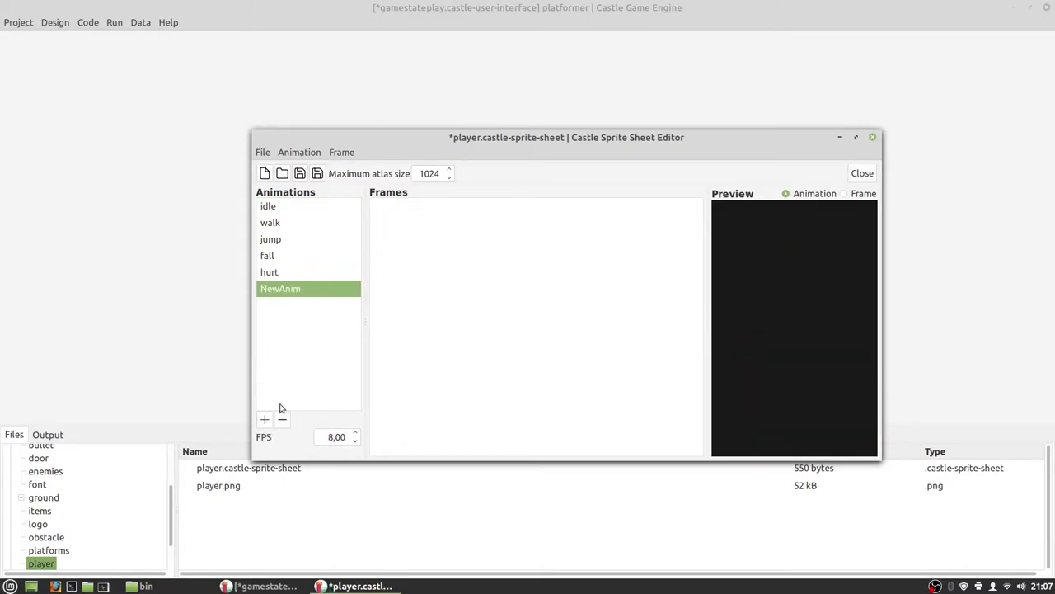
right_click(283, 295)
left_click(333, 377)
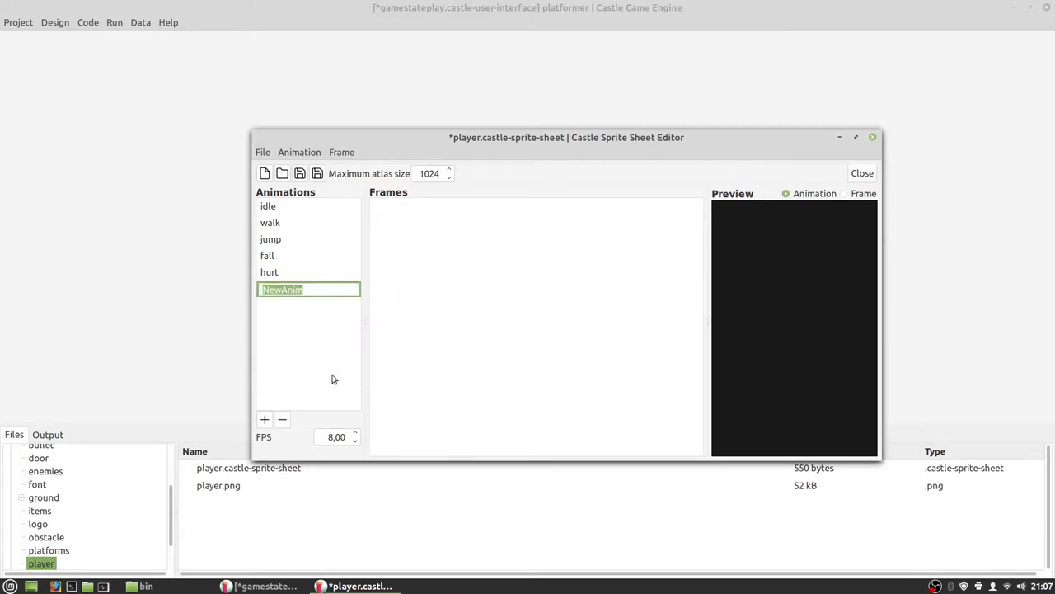
type("chl")
key("Return")
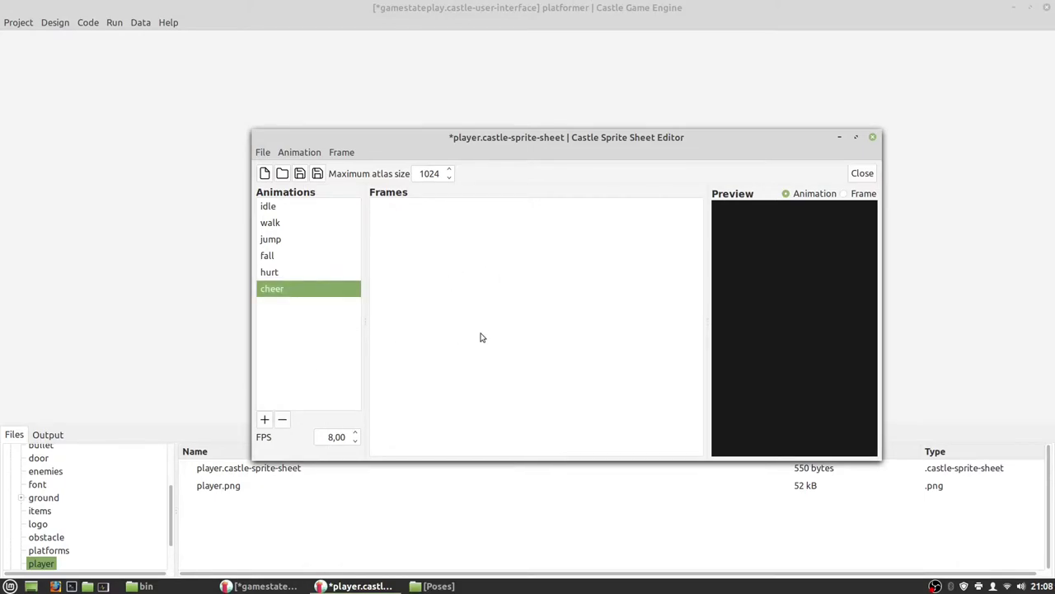
right_click(423, 290)
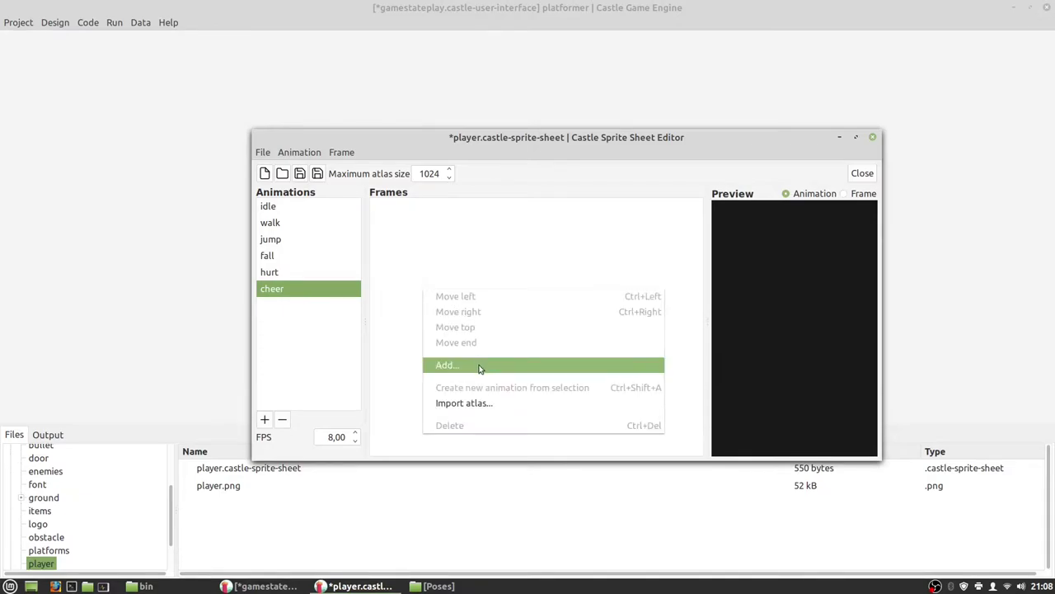
Add frames to cheer, browsing to Downloads/kenney_platformercharacters/PNG/Player/Poses
left_click(481, 366)
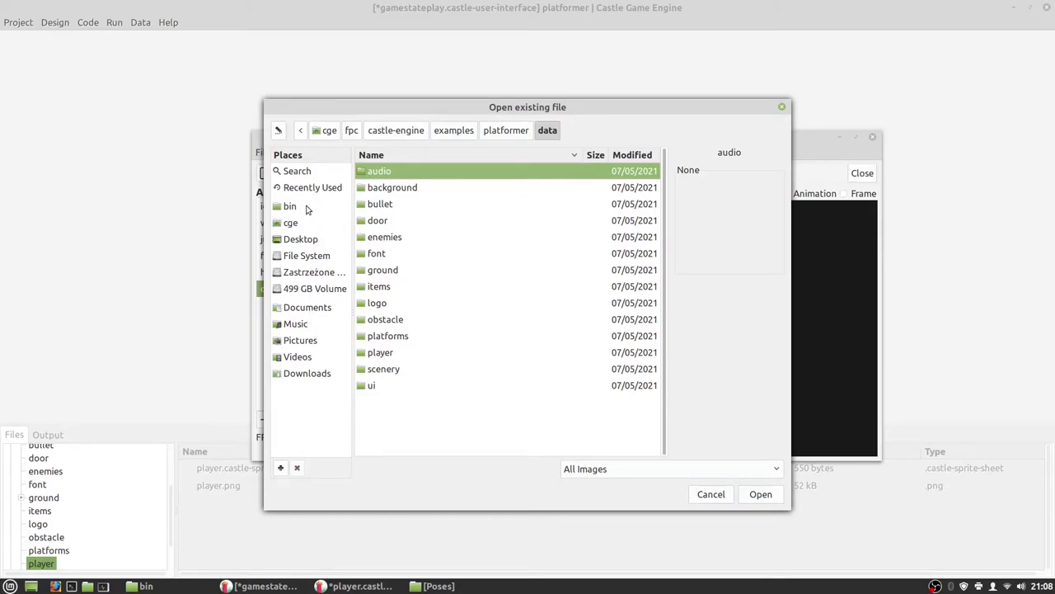
left_click(301, 213)
left_click(297, 222)
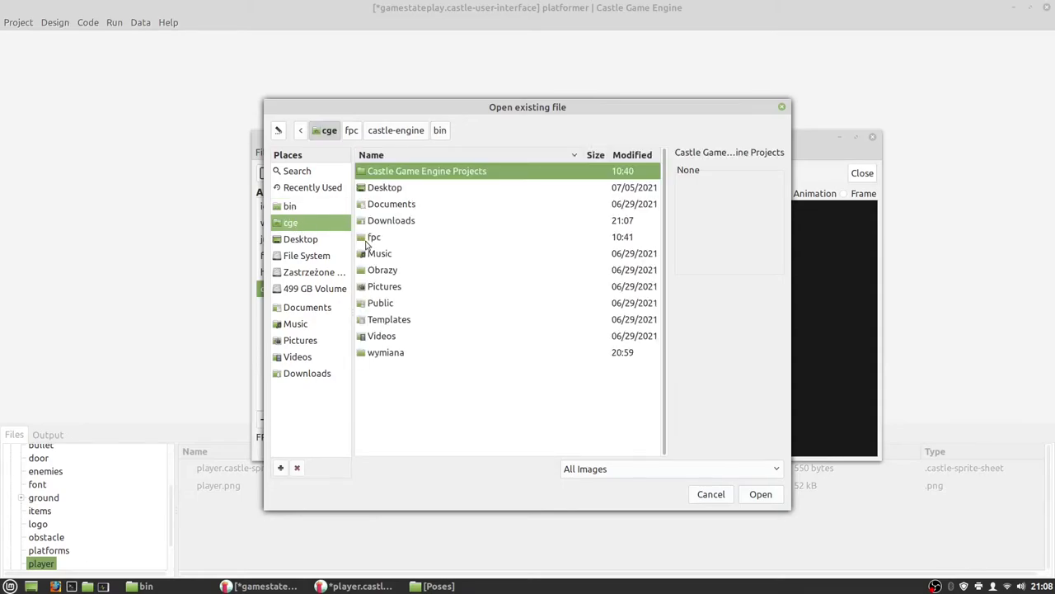
double_click(390, 222)
double_click(395, 190)
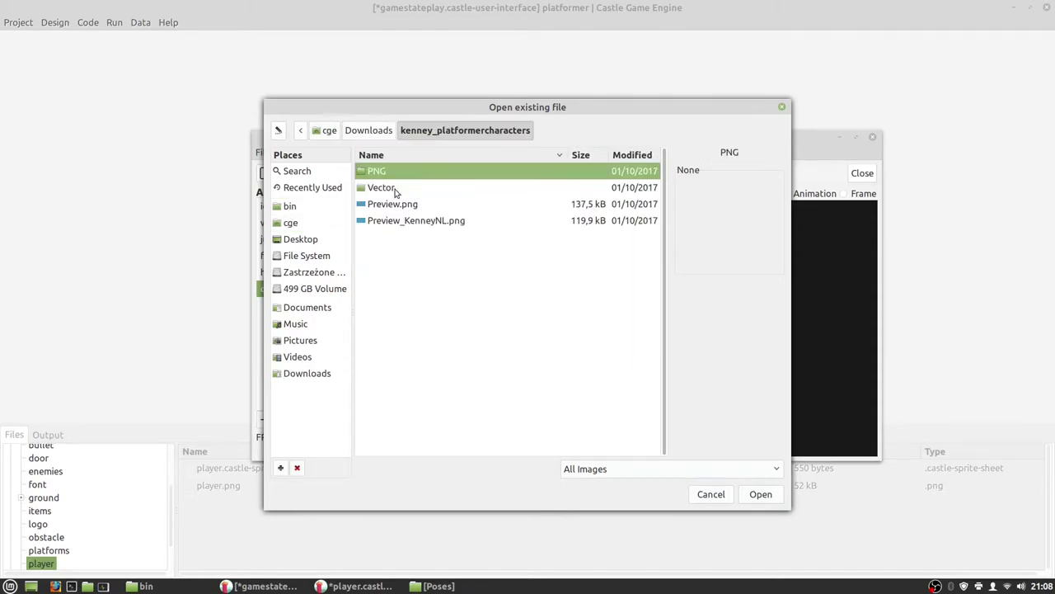
double_click(388, 174)
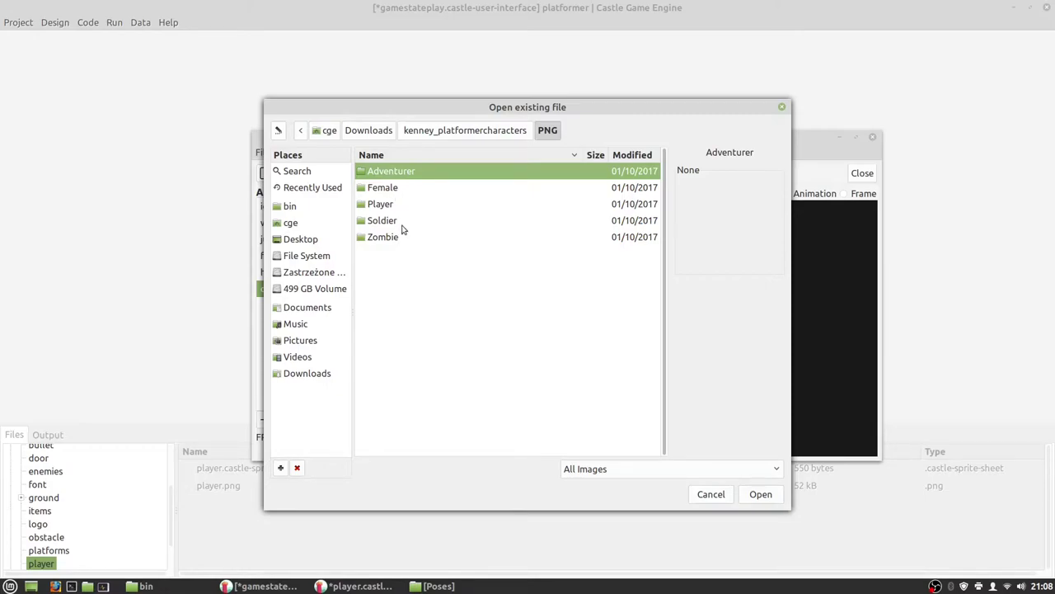
double_click(391, 207)
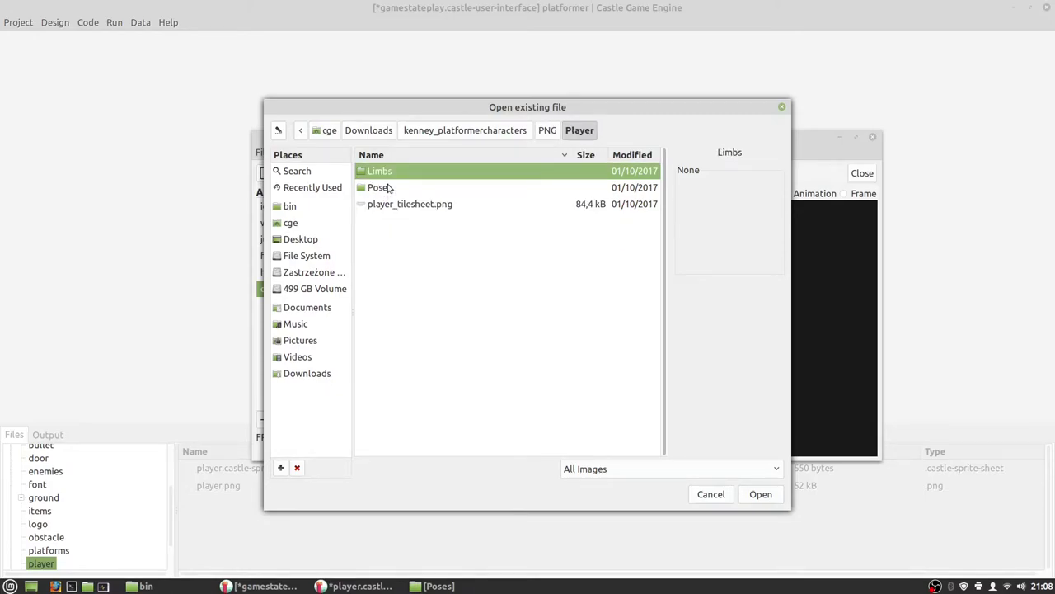
left_click(394, 188)
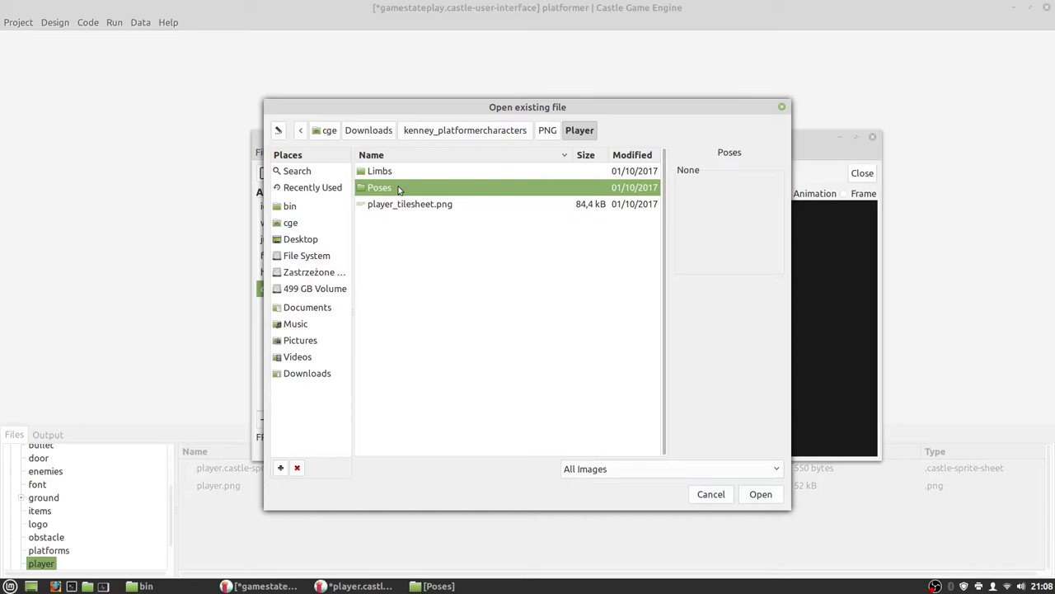
double_click(399, 190)
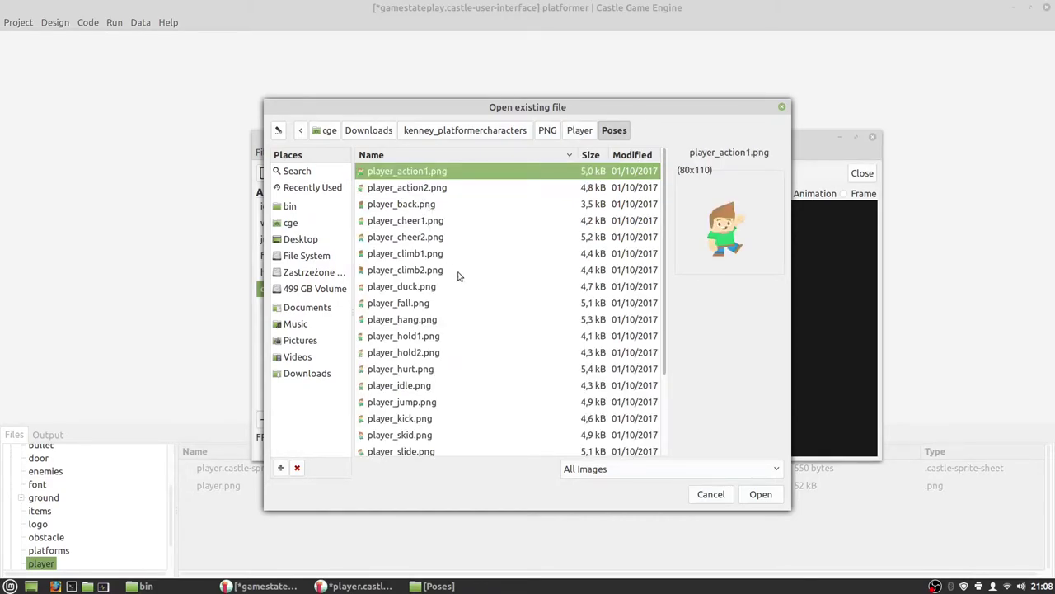
Select player_cheer1.png and player_cheer2.png and add them as cheer frames
scroll(462, 331, "down", 3)
scroll(462, 331, "up", 3)
left_click(415, 237)
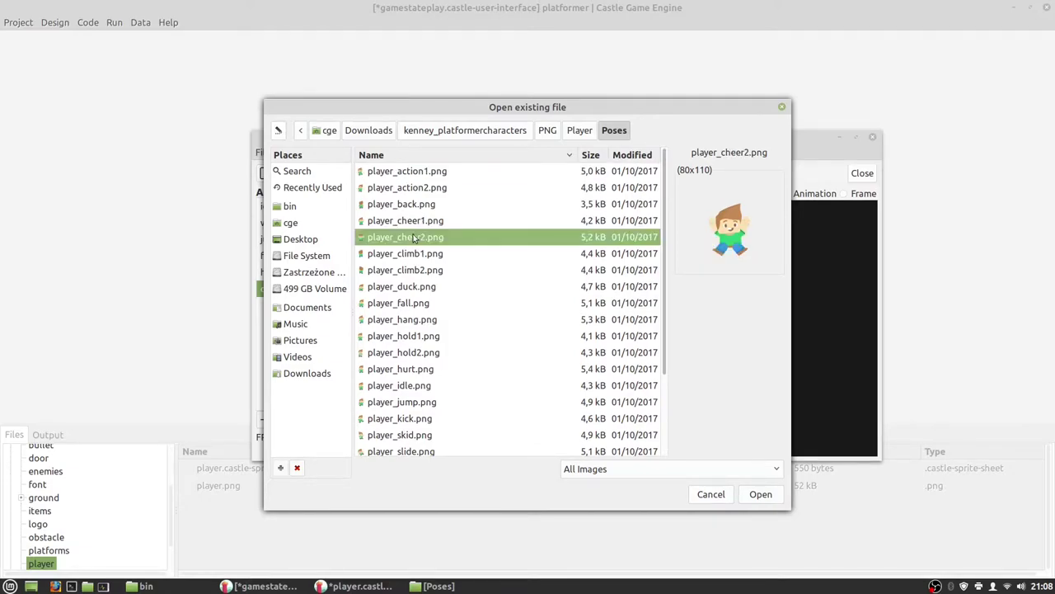
left_click(414, 222)
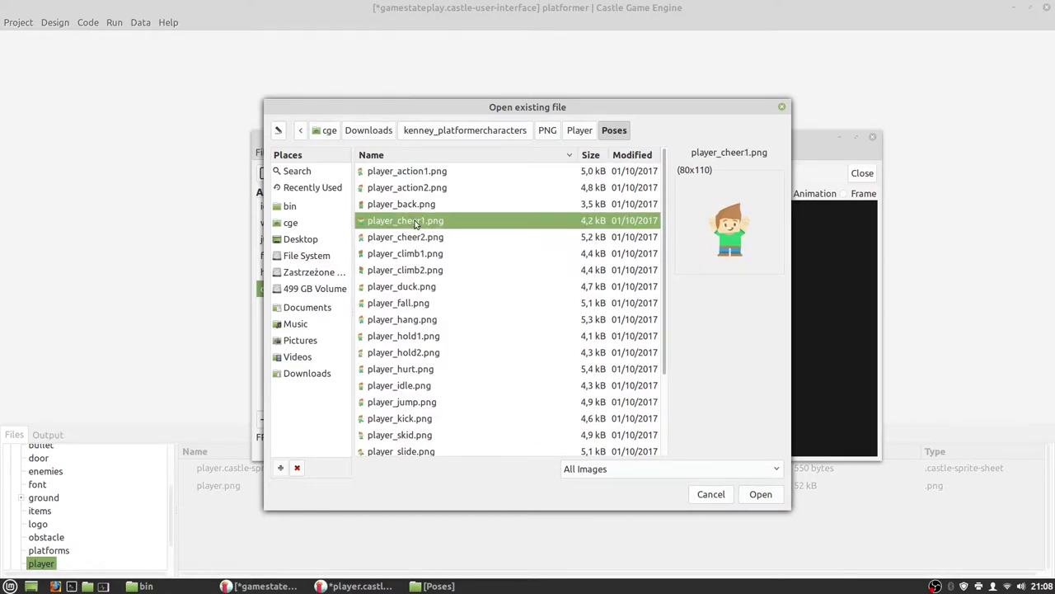
left_click(424, 238, "shift")
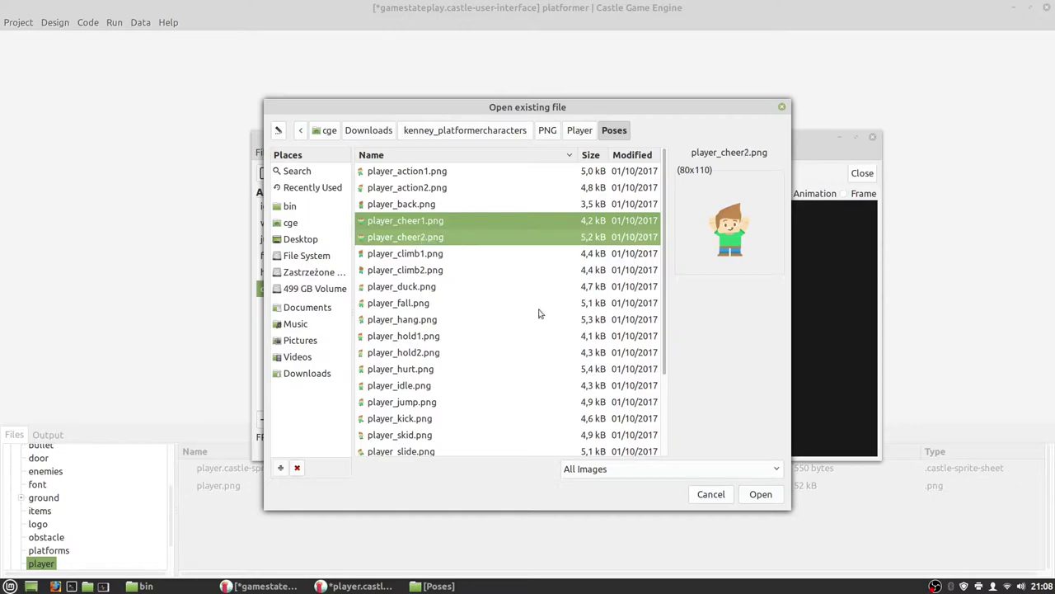
left_click(759, 494)
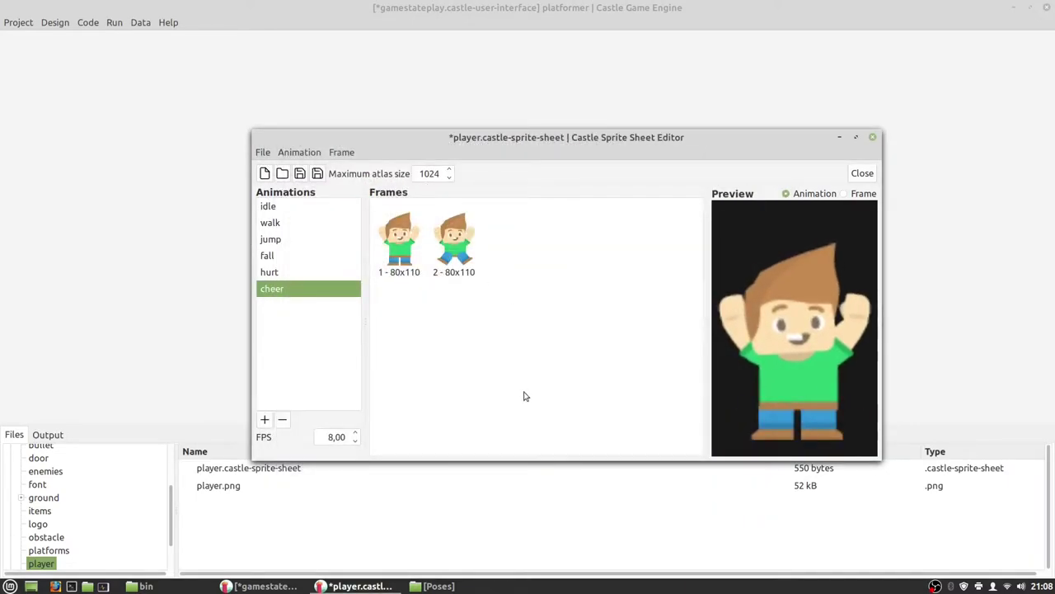
Save the sprite sheet and inspect each cheer frame in single-frame preview
left_click(300, 174)
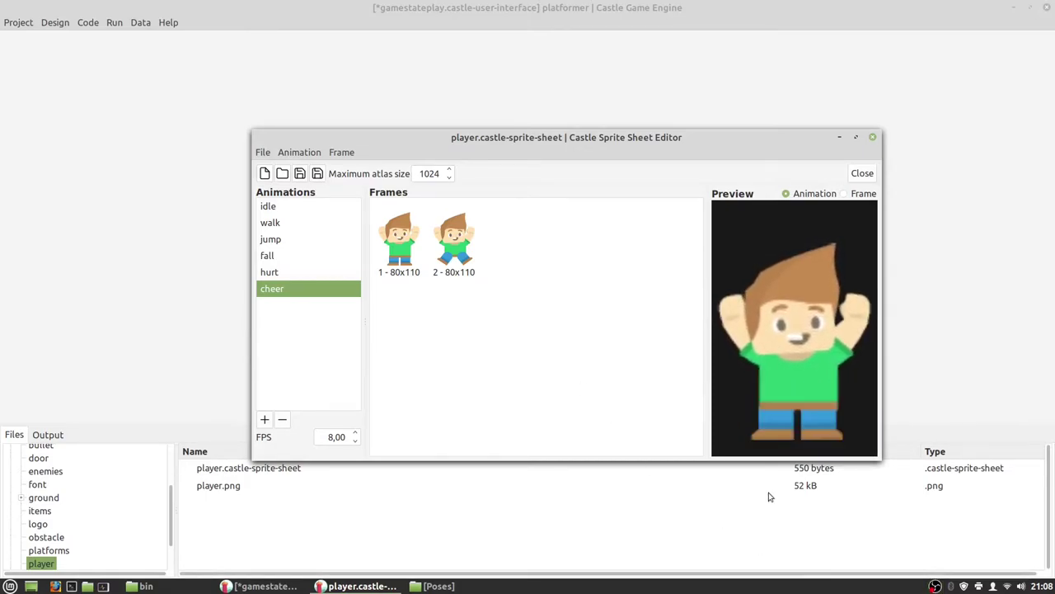
left_click(850, 196)
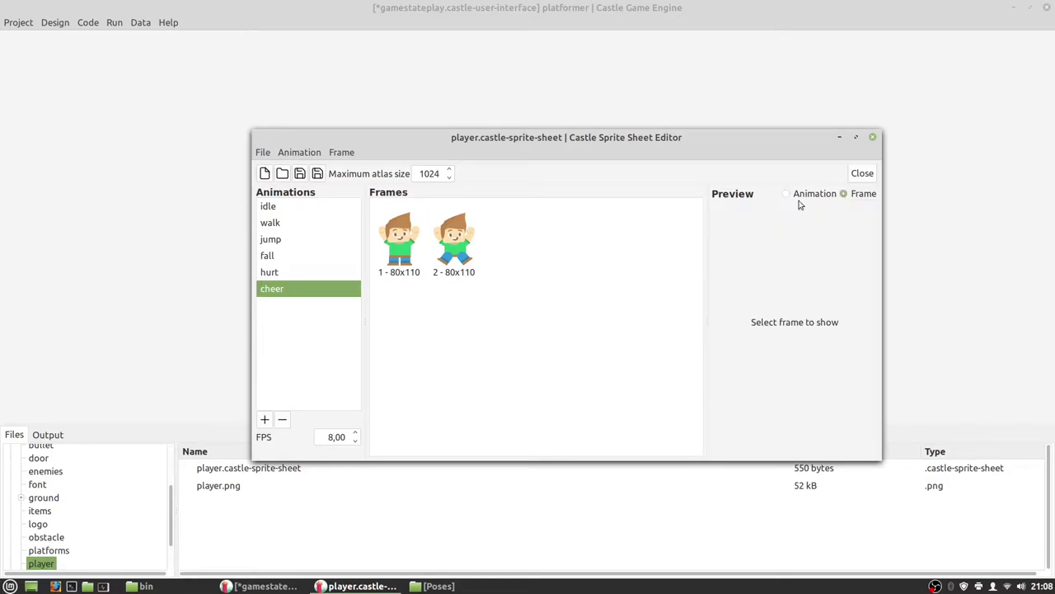
left_click(409, 269)
left_click(453, 258)
left_click(408, 255)
Swap the two cheer frames with Move left, then restore the order with Move right
left_click(449, 251)
right_click(450, 251)
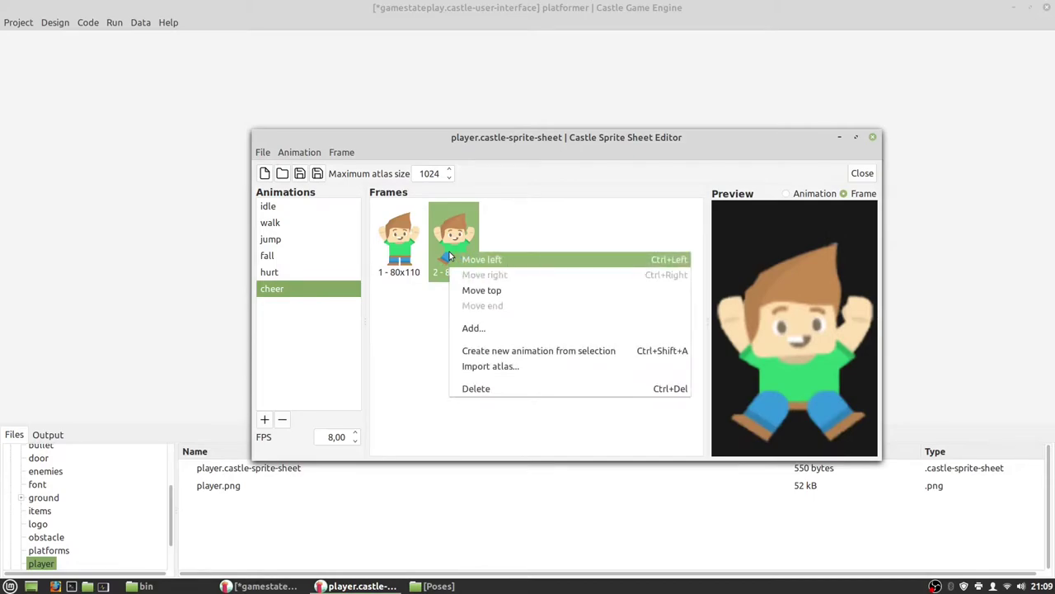
left_click(493, 260)
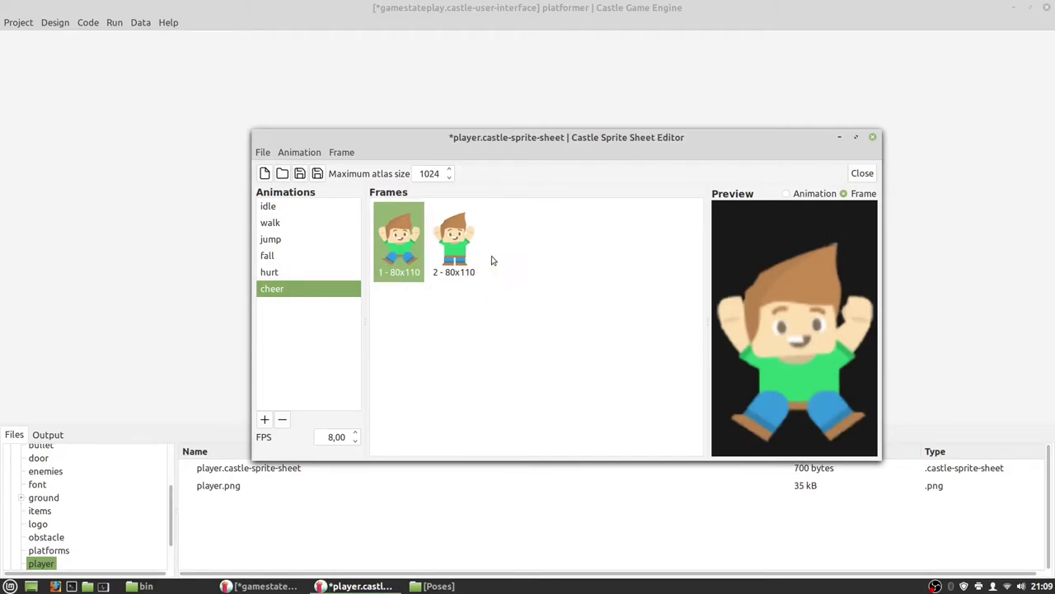
right_click(405, 249)
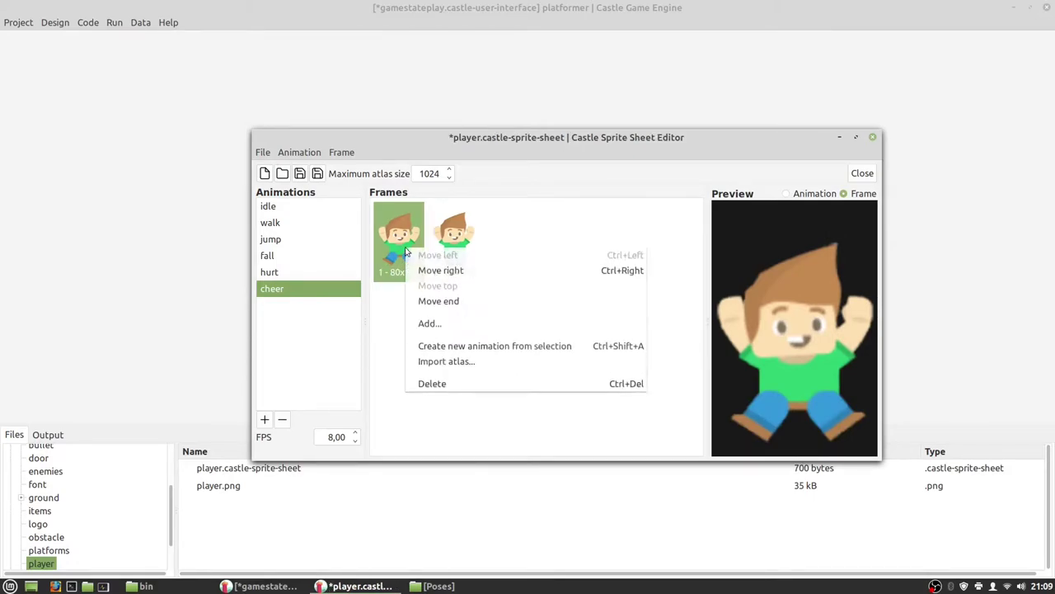
left_click(472, 272)
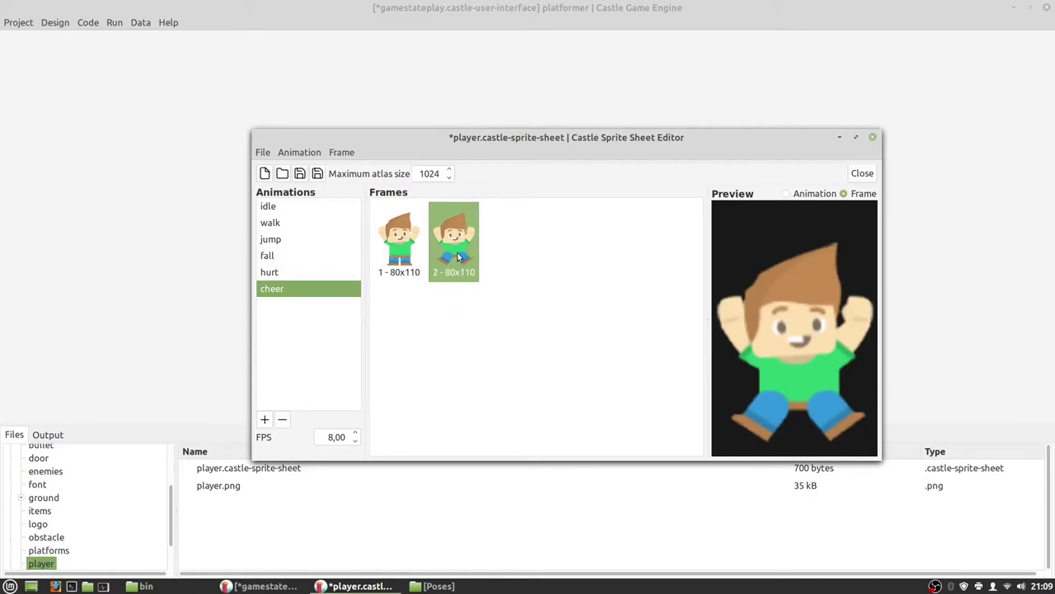
right_click(460, 249)
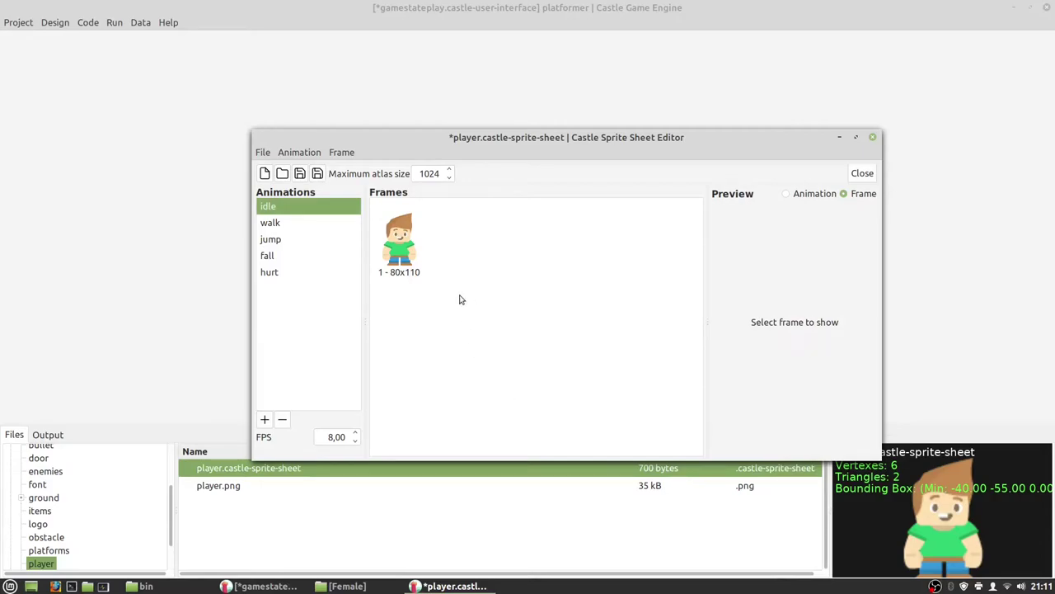
Add female_idle.png from PNG/Female/Poses as a frame of the idle animation
right_click(460, 295)
left_click(511, 369)
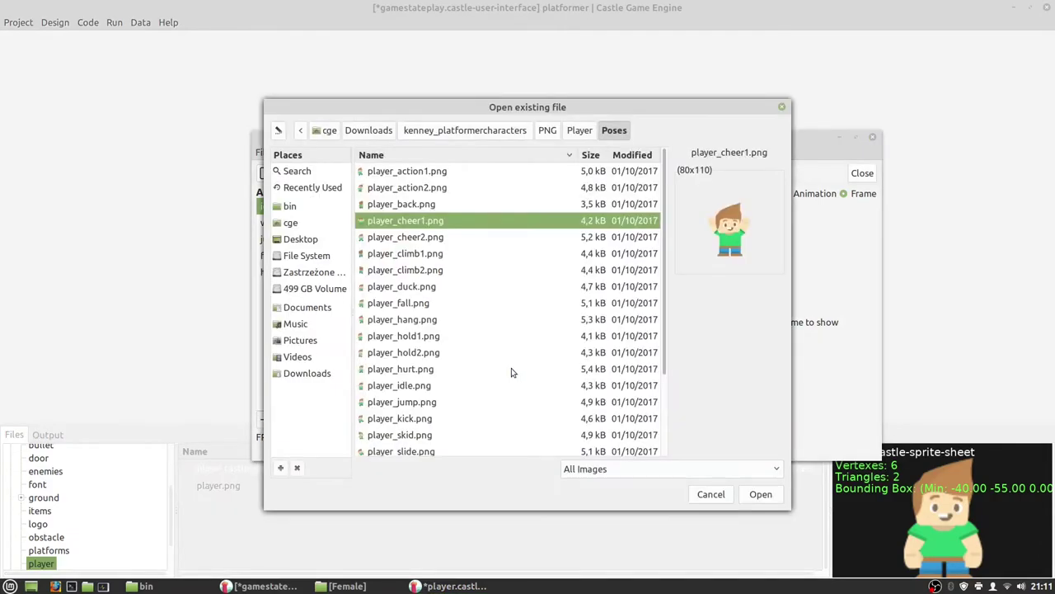
left_click(552, 134)
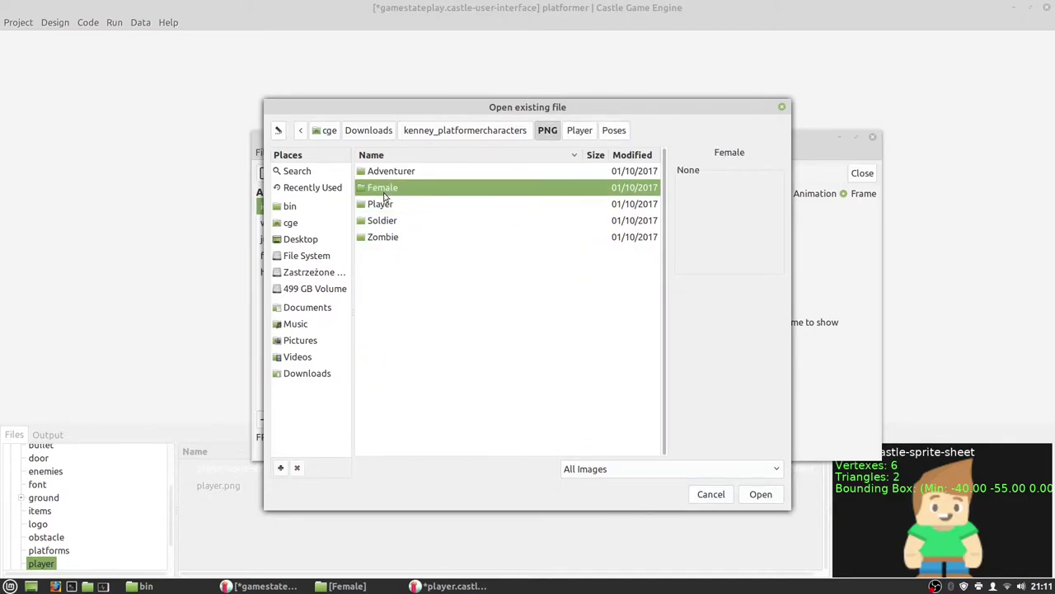
double_click(384, 191)
double_click(399, 189)
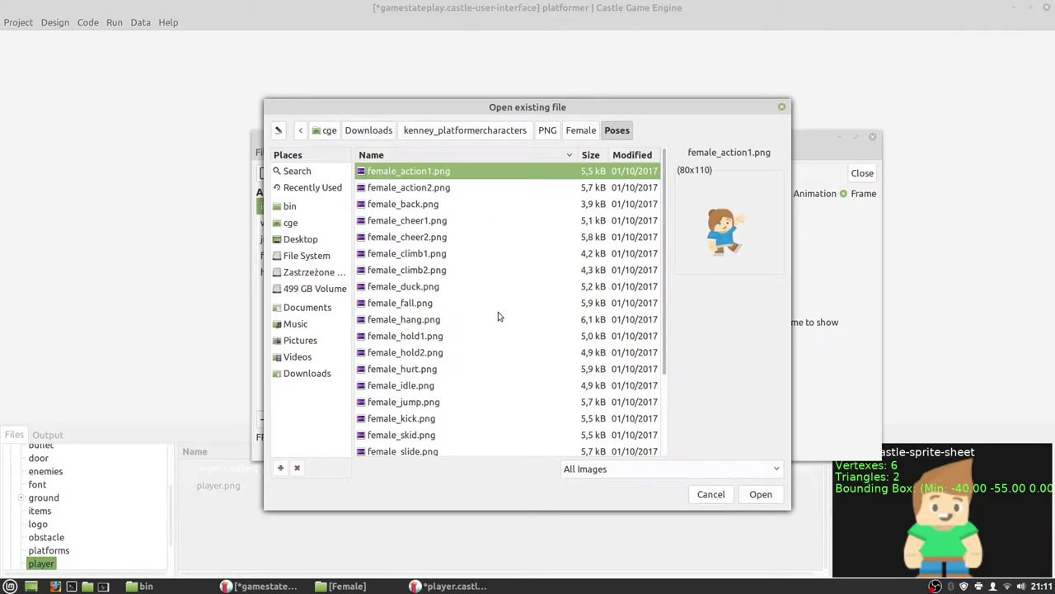
left_click(419, 384)
left_click(752, 497)
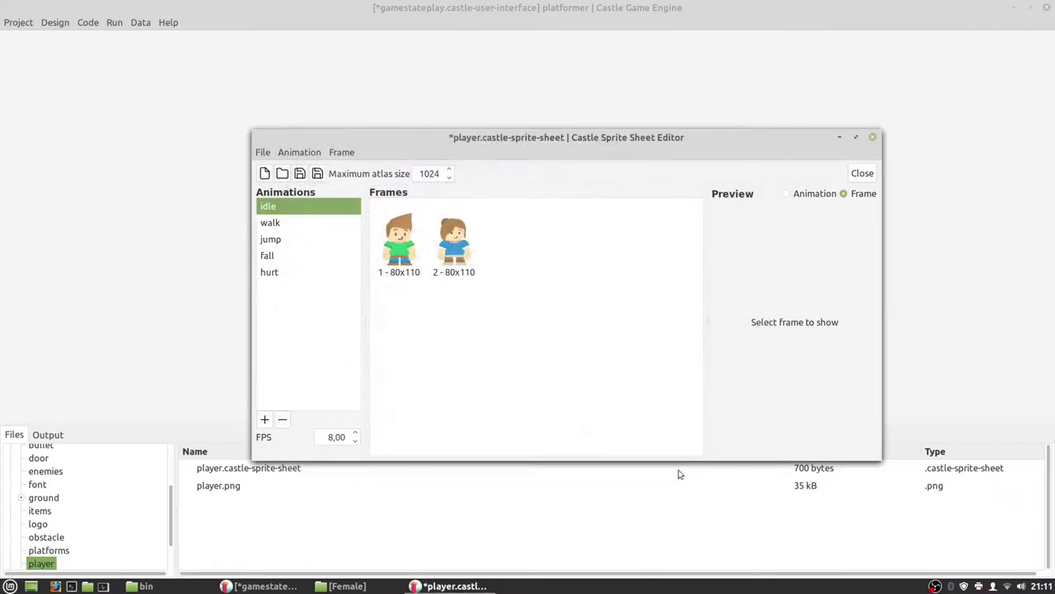
Delete the old boy idle frame and set Preview back to Animation
left_click(404, 249)
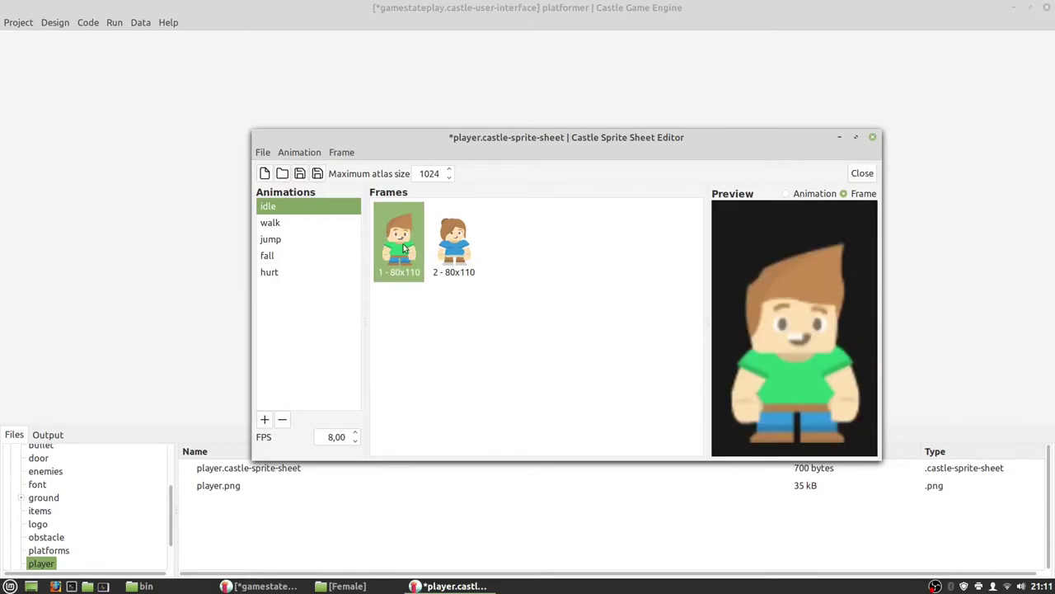
right_click(404, 249)
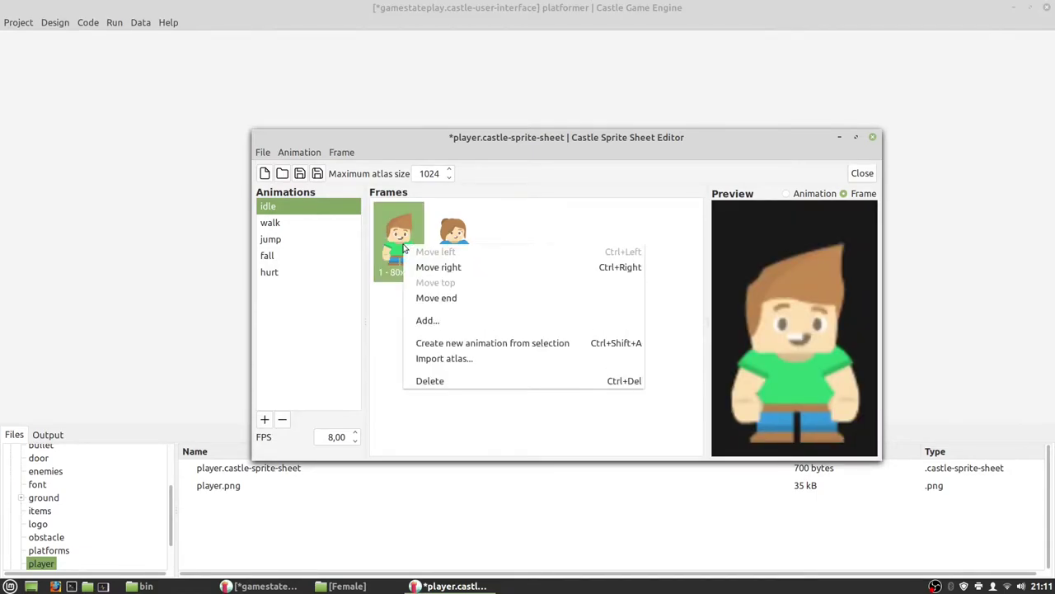
left_click(454, 381)
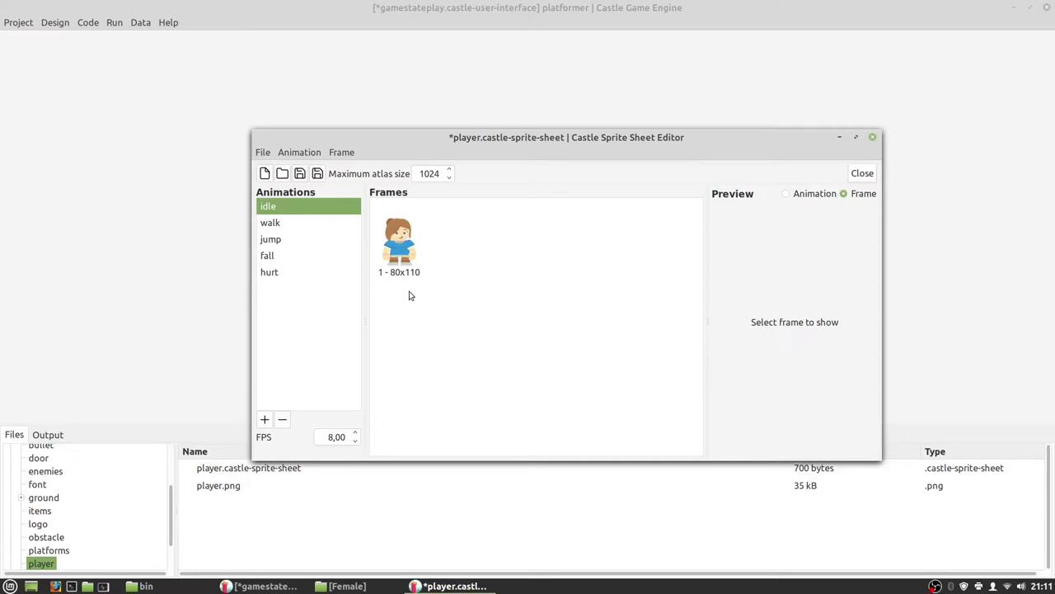
left_click(800, 194)
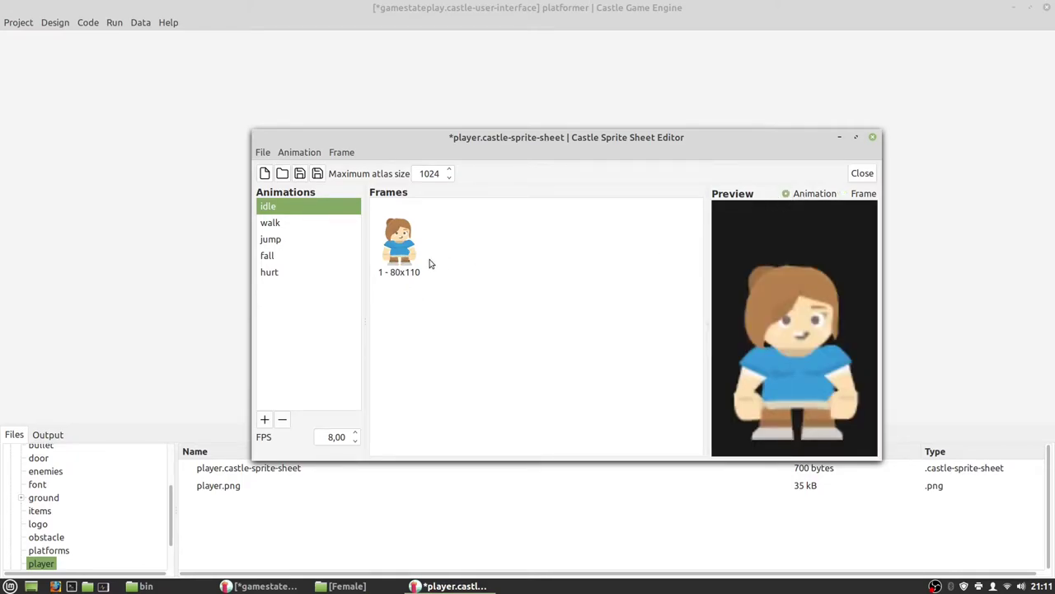
Add female_walk1.png and female_walk2.png as new frames of the walk animation
left_click(288, 222)
right_click(487, 320)
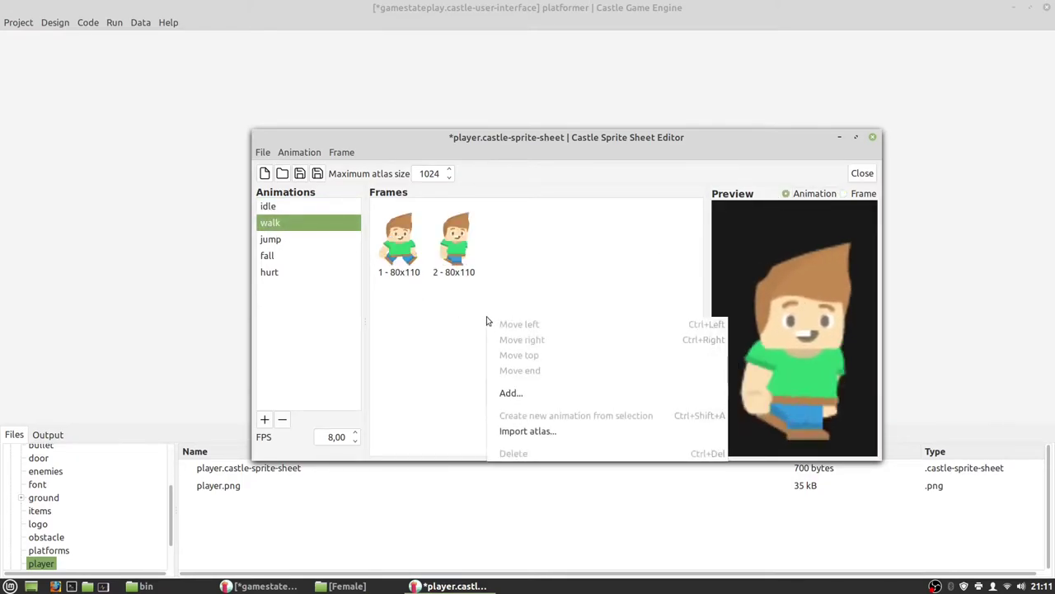
left_click(517, 394)
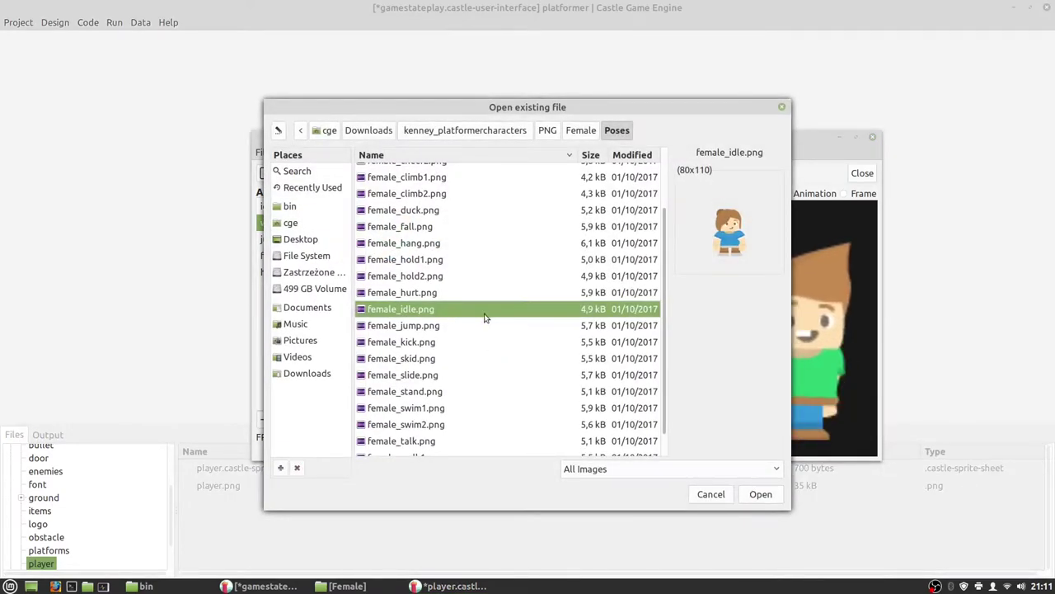
scroll(498, 353, "down", 1)
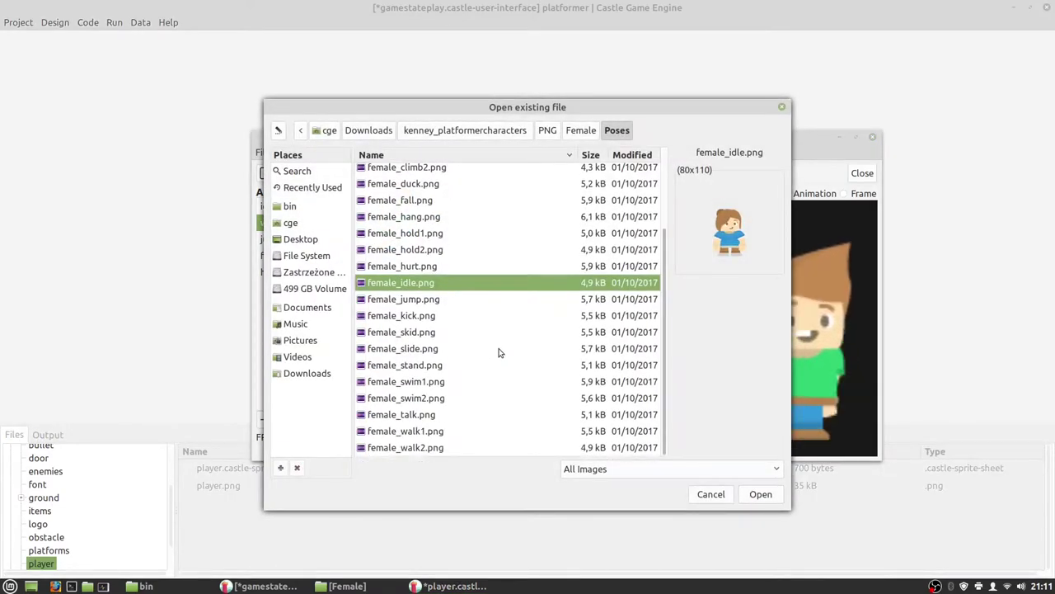
left_click(441, 430)
left_click(440, 447, "shift")
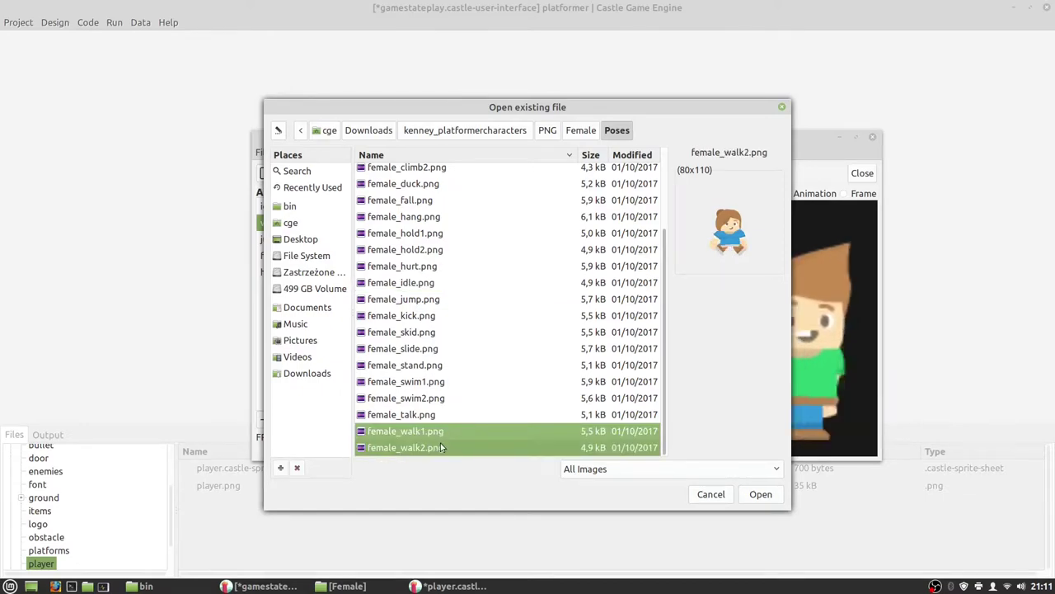
left_click(760, 494)
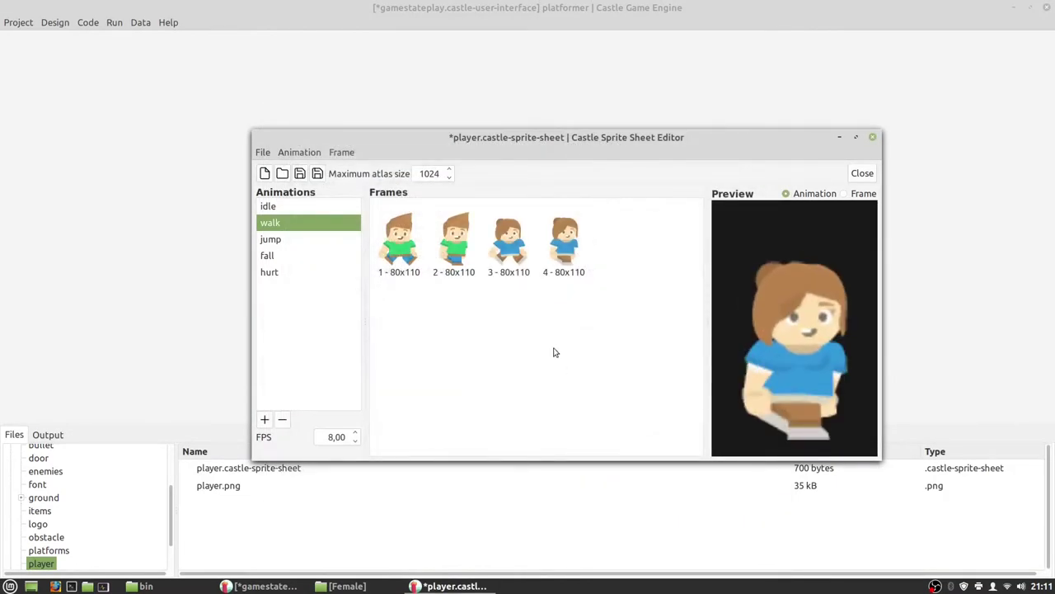
Delete the two original male walk frames
left_click(401, 249)
left_click(454, 255, "ctrl")
right_click(453, 250)
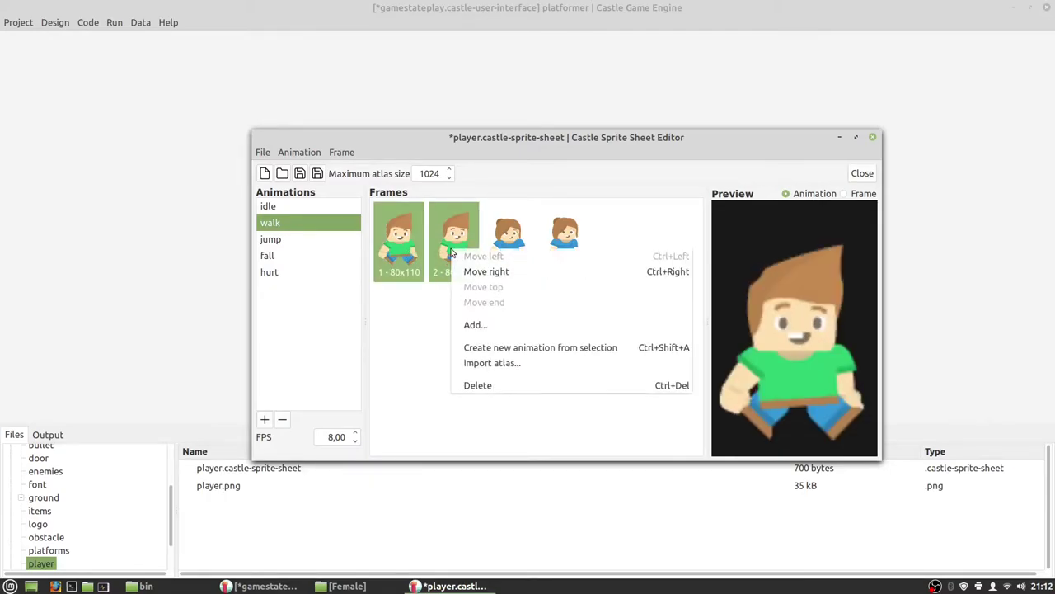
left_click(500, 385)
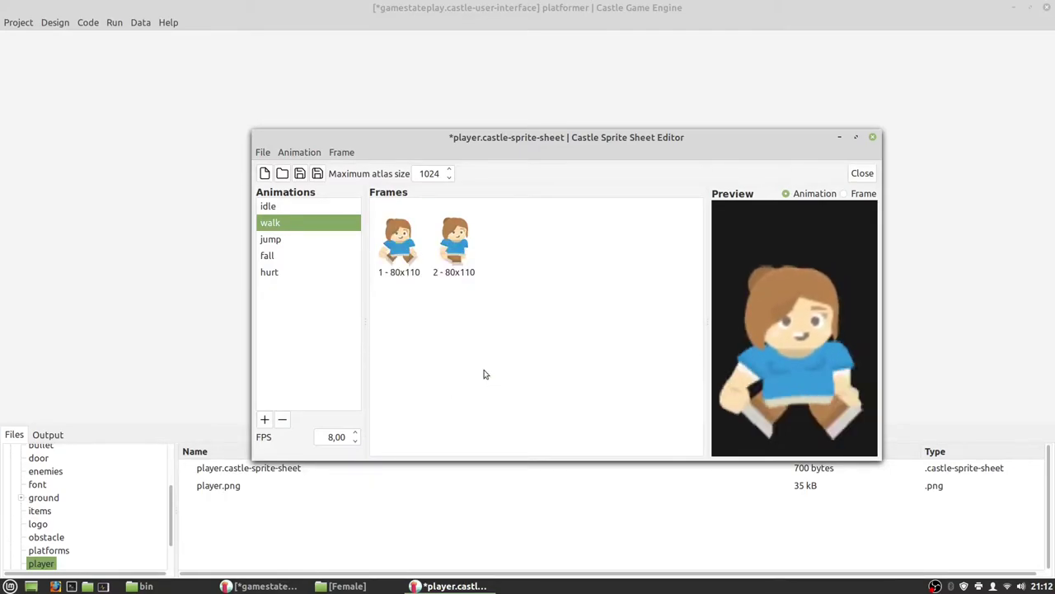
Replace the jump animation's male frame with female_jump.png
left_click(294, 240)
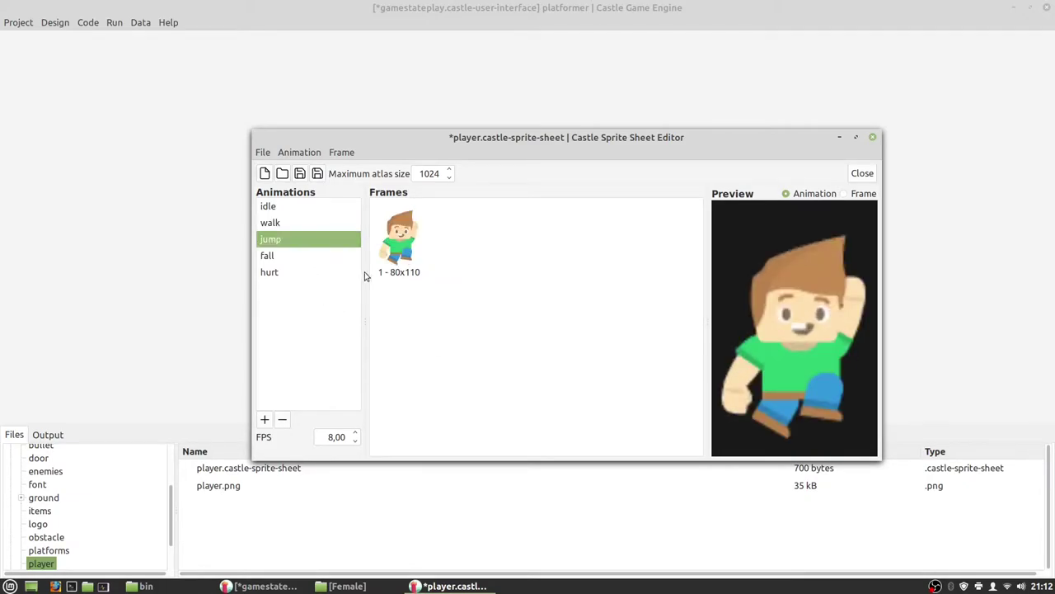
right_click(427, 307)
left_click(487, 378)
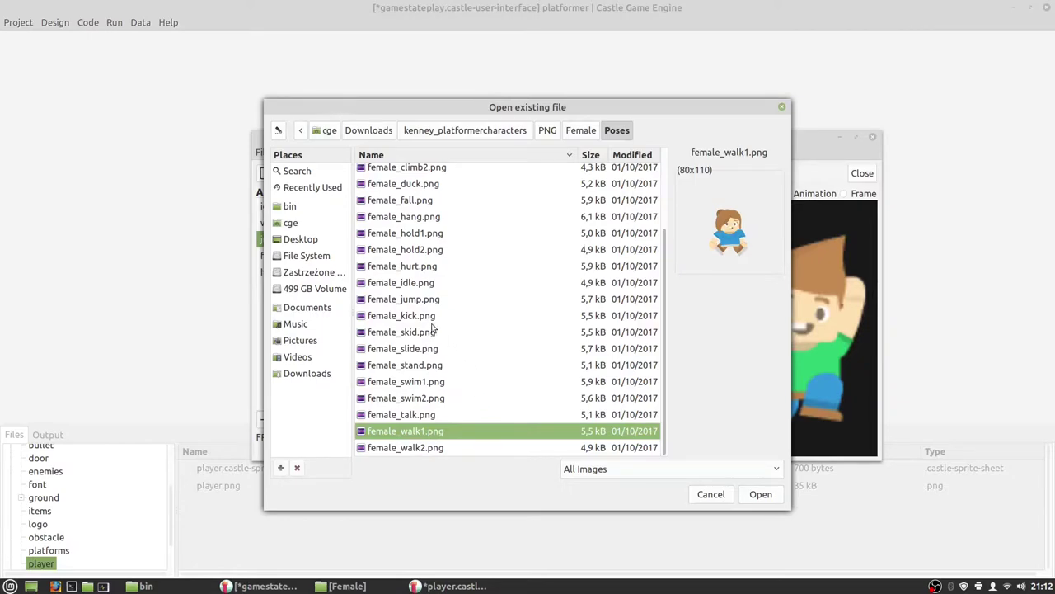
left_click(428, 298)
left_click(752, 494)
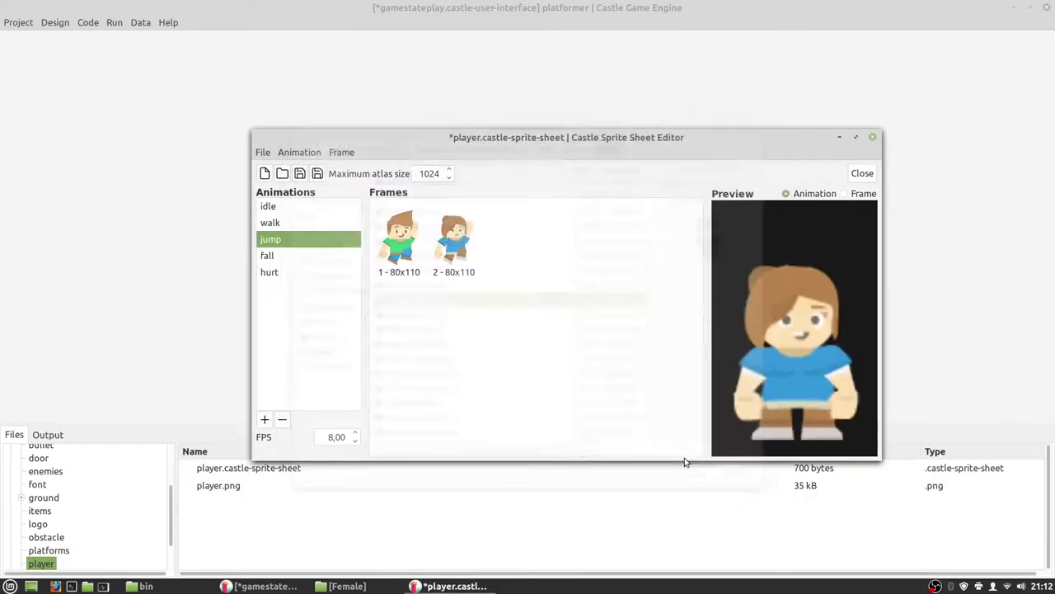
left_click(405, 246)
right_click(405, 246)
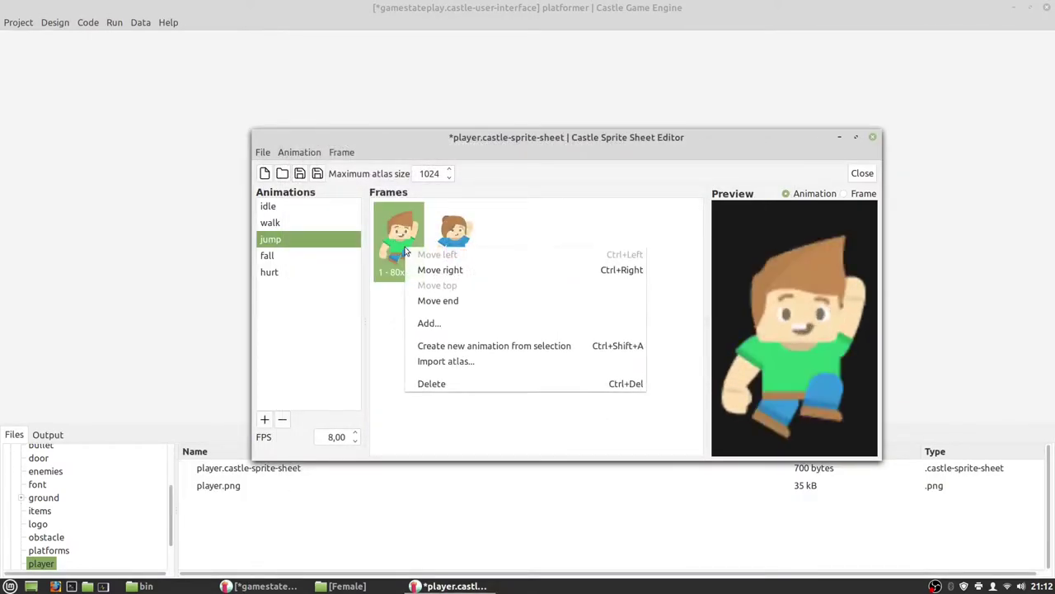
left_click(473, 381)
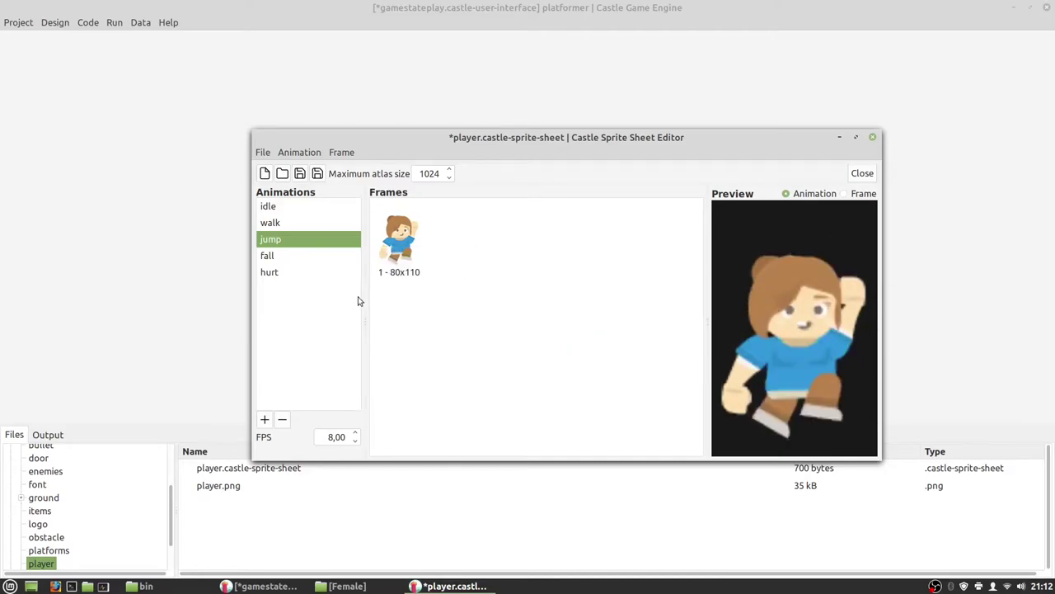
Replace the fall animation's male frame with female_fall.png
left_click(277, 259)
right_click(425, 295)
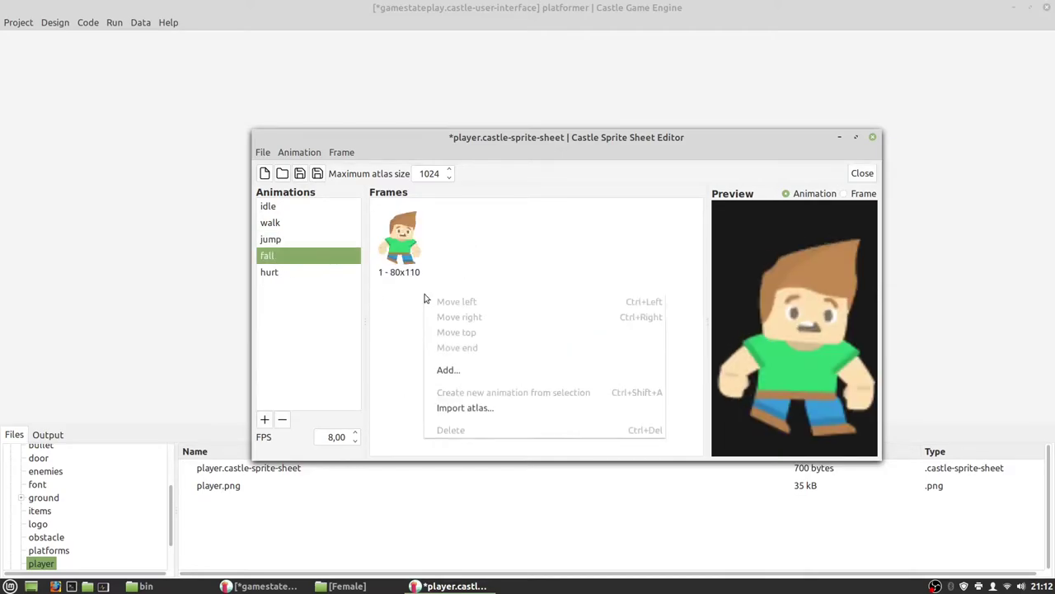
left_click(484, 371)
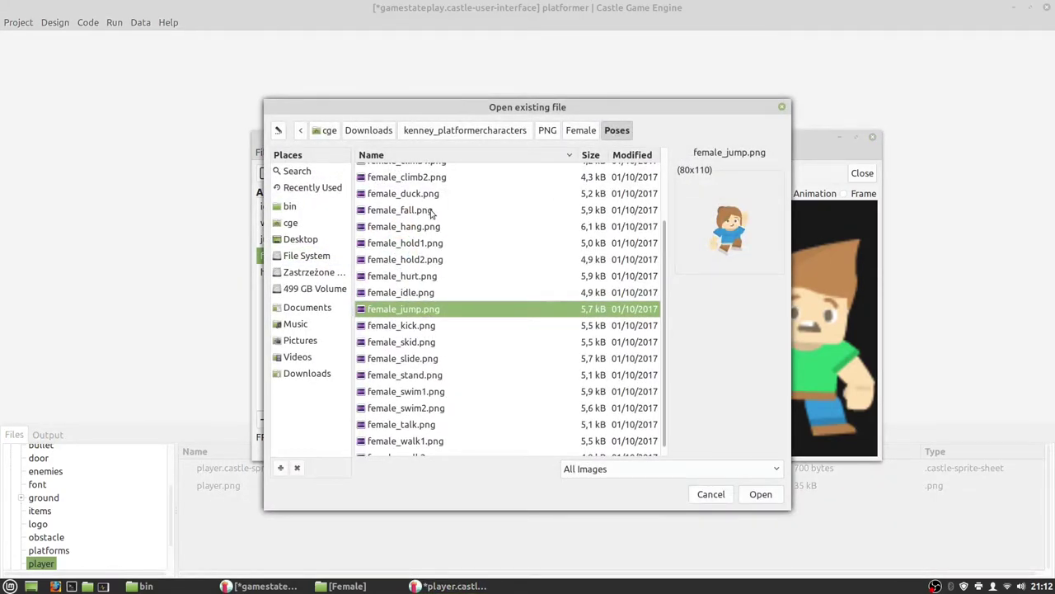
left_click(430, 211)
left_click(759, 493)
left_click(411, 251)
right_click(410, 250)
left_click(472, 384)
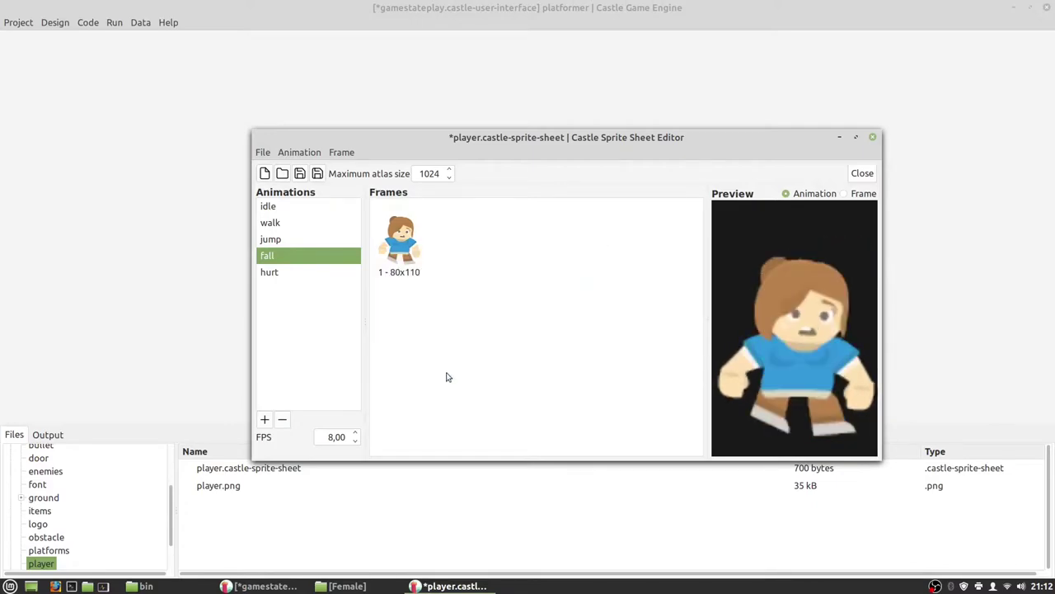
left_click(267, 273)
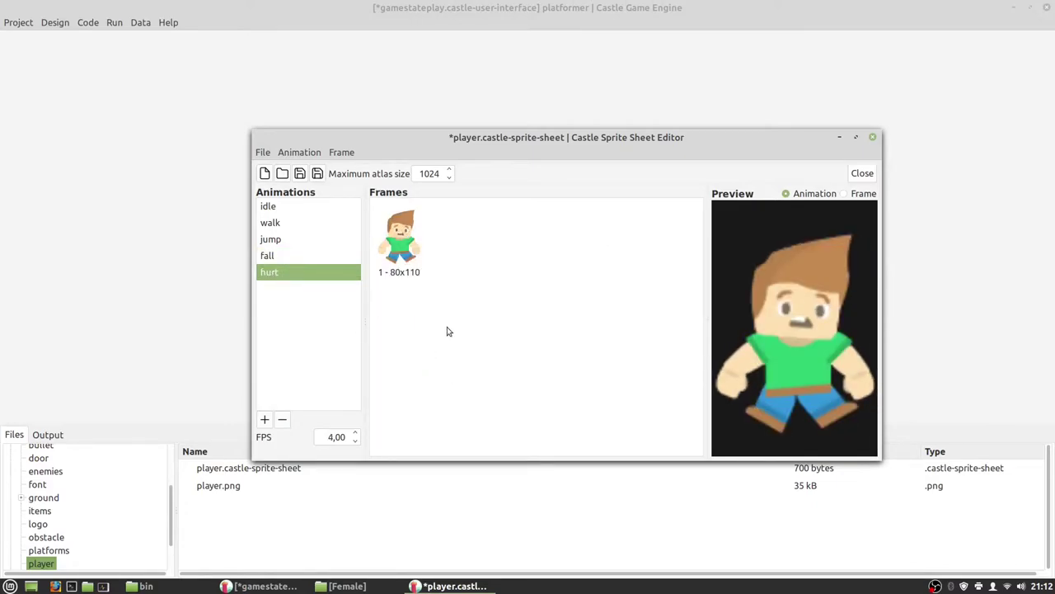
Swap the hurt animation's male frame for female_hurt.png and save player.castle-sprite-sheet
right_click(451, 301)
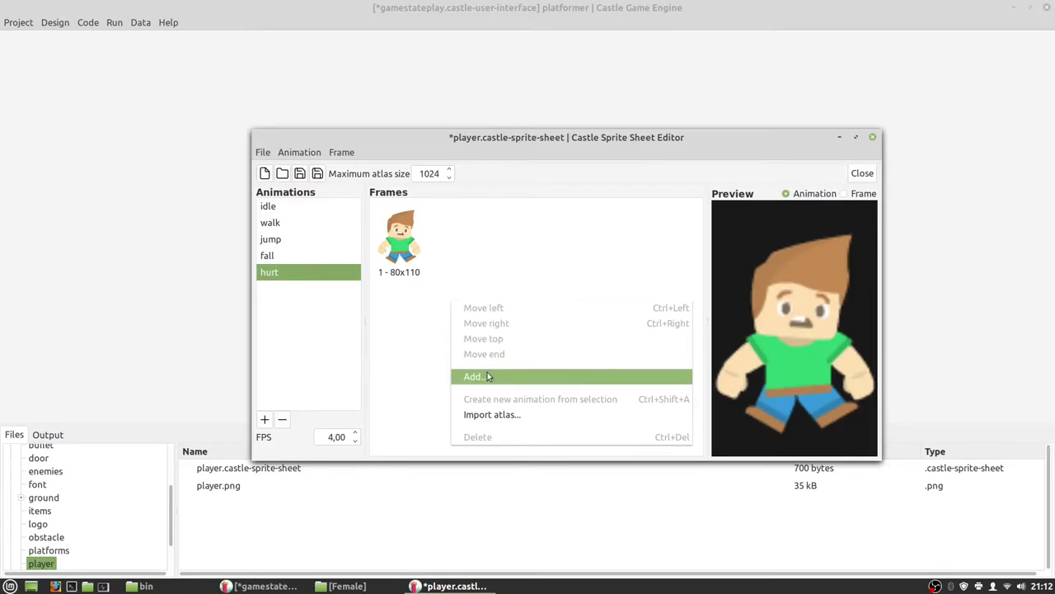
left_click(487, 376)
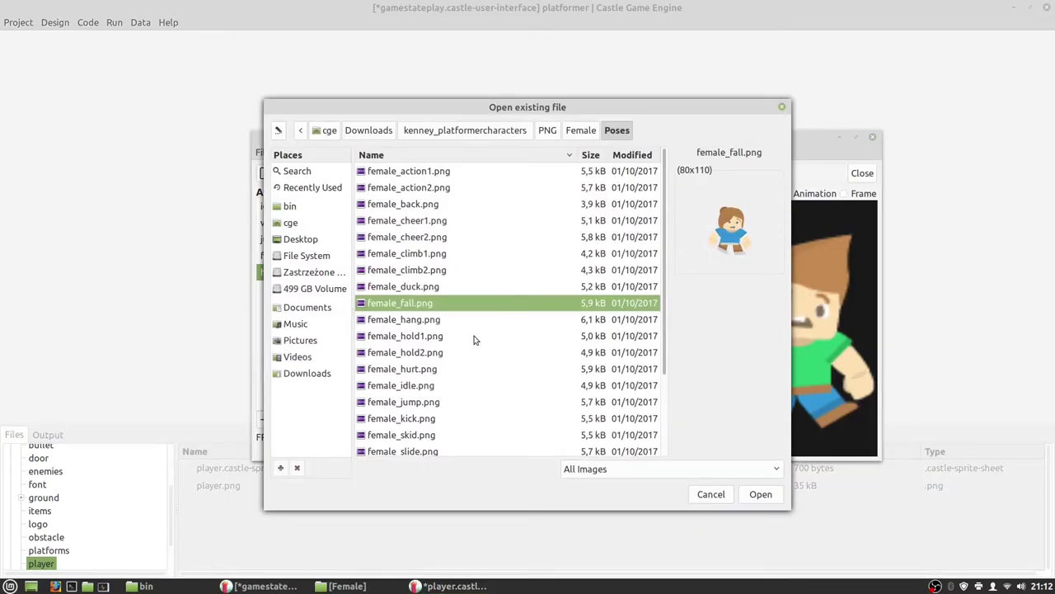
left_click(430, 370)
left_click(745, 495)
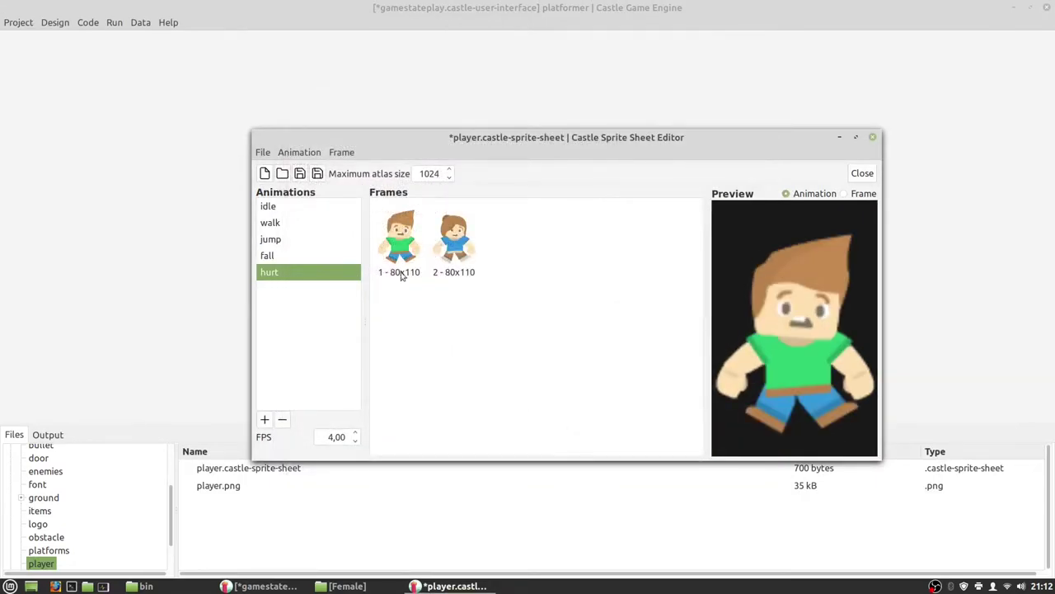
left_click(404, 239)
right_click(405, 238)
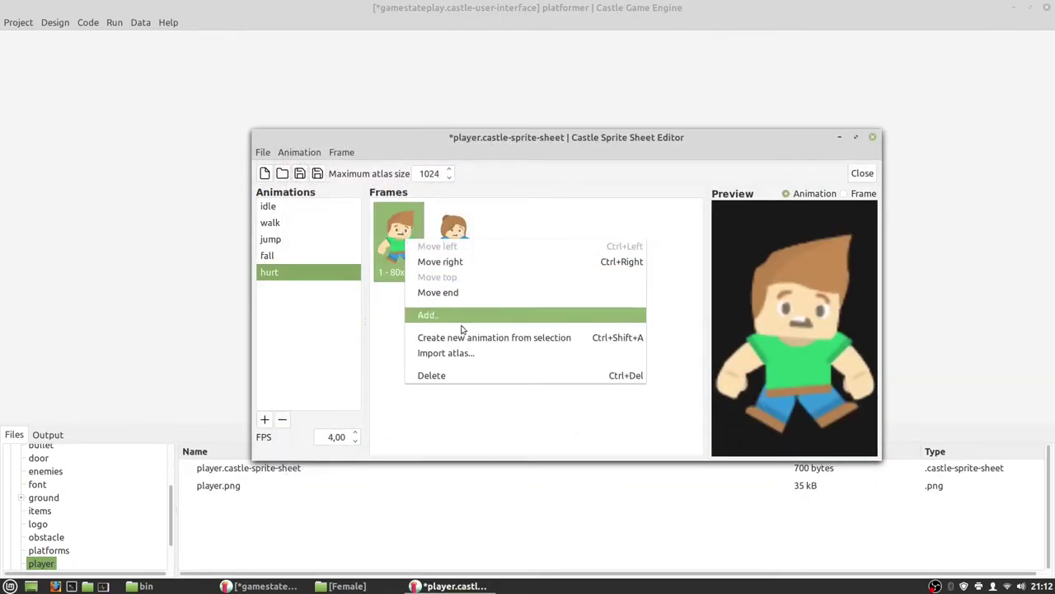
left_click(462, 374)
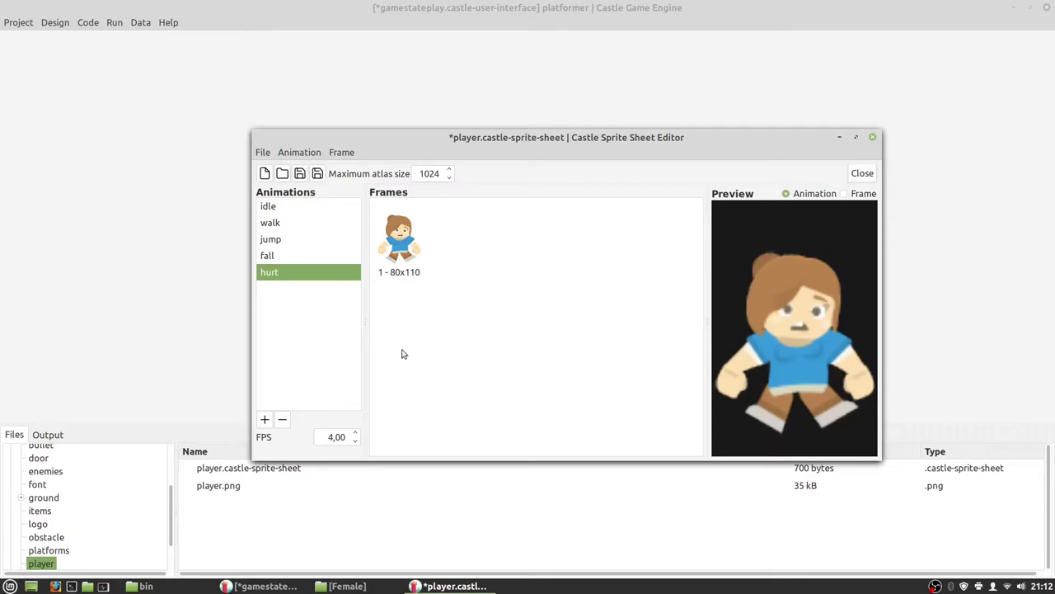
left_click(300, 174)
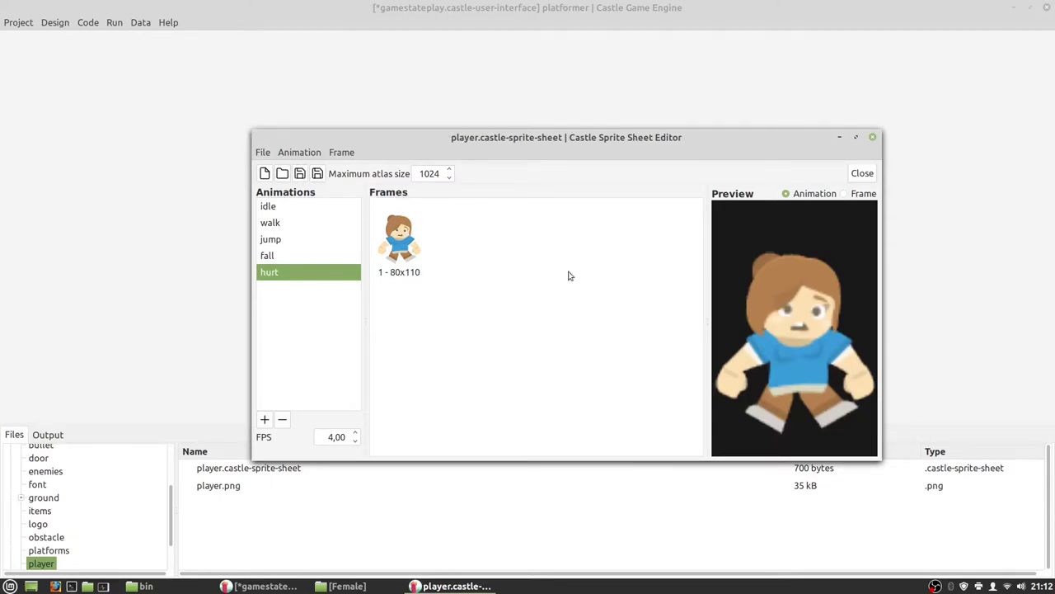
Close the Sprite Sheet Editor and compile and run the platformer
left_click(874, 138)
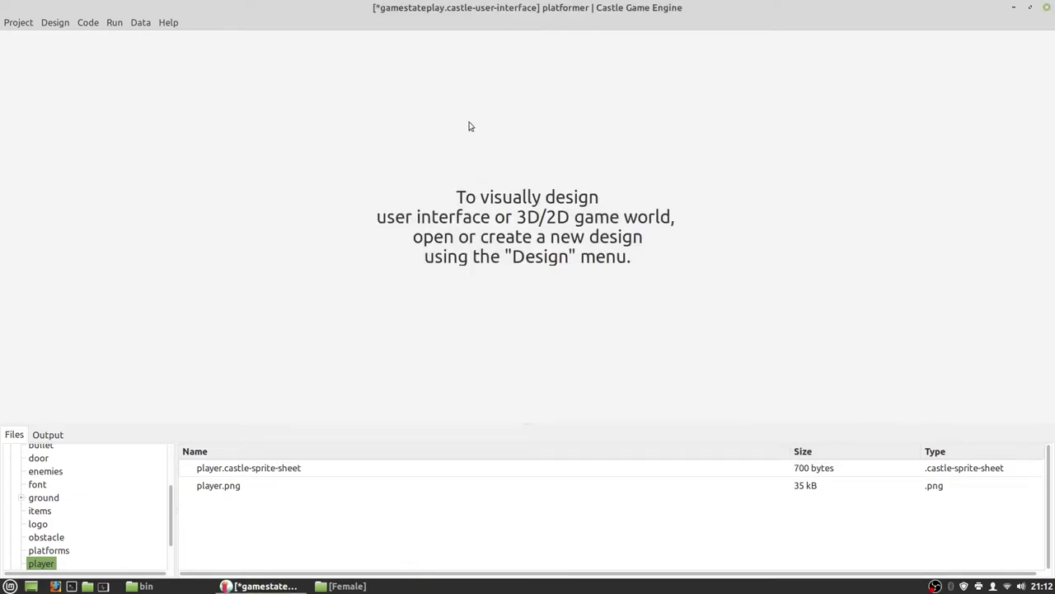
left_click(114, 23)
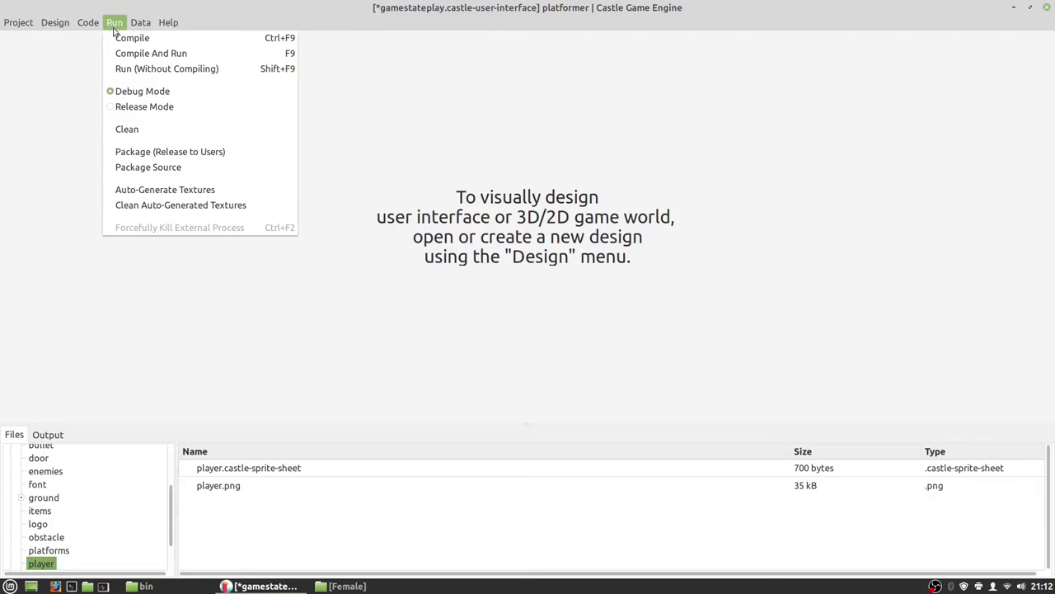
left_click(121, 54)
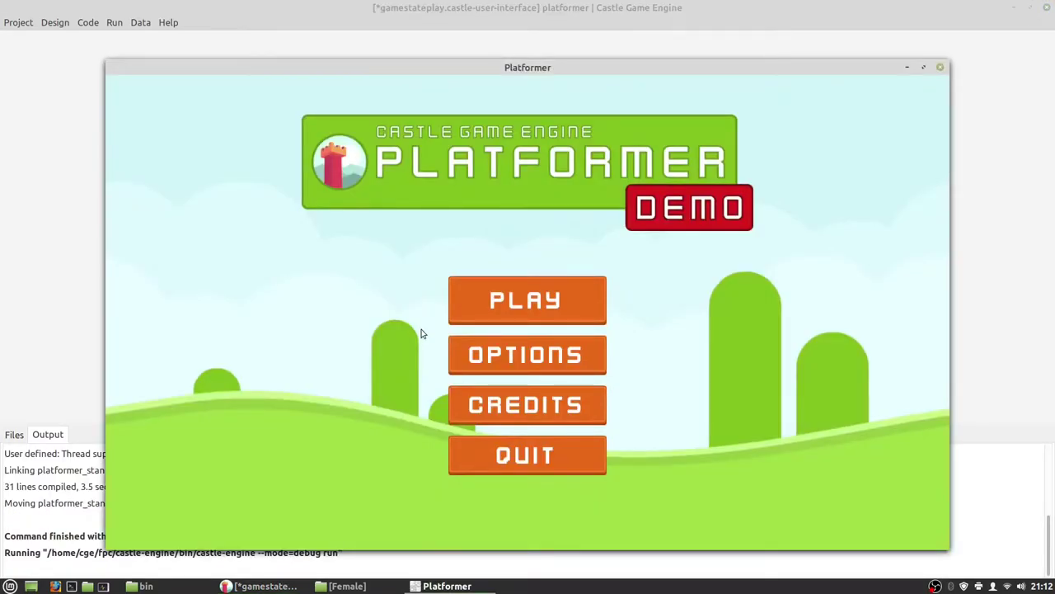
Start a level and move the female player right, jump, then turn left
left_click(529, 300)
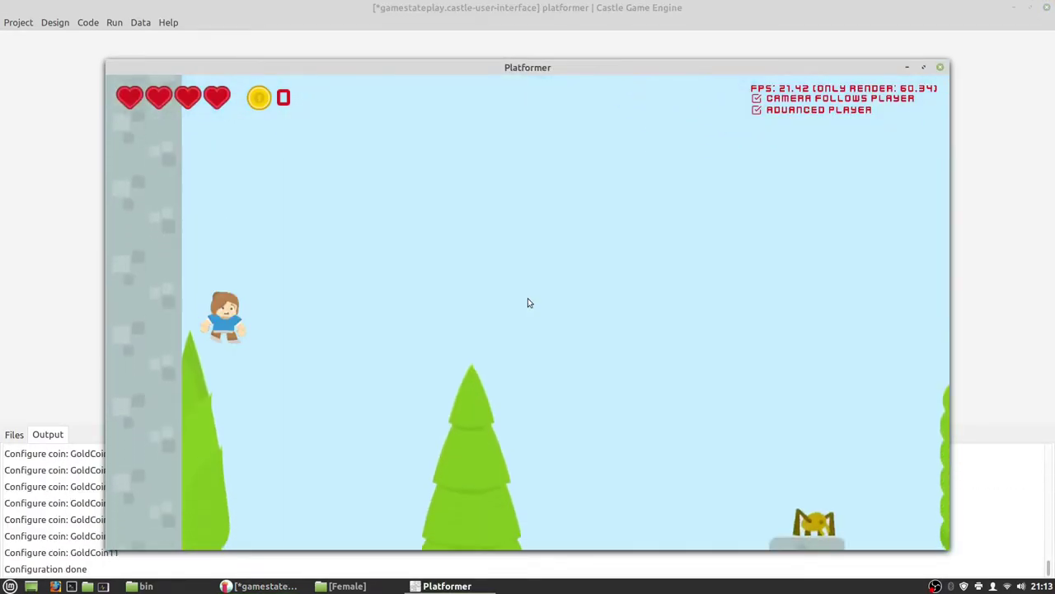
key("Right")
key("Right")
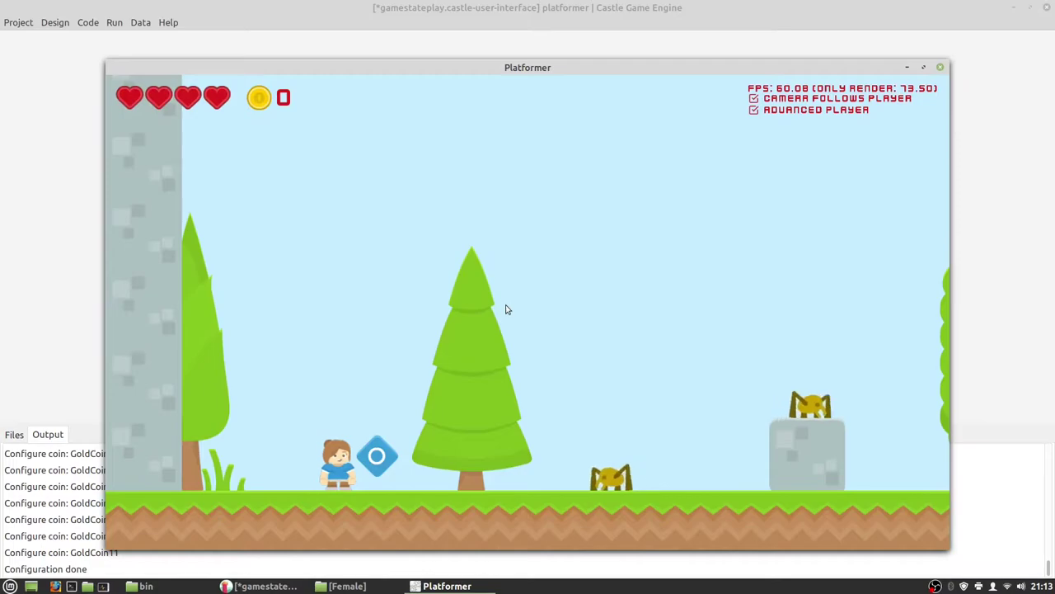
key("Right")
key("space")
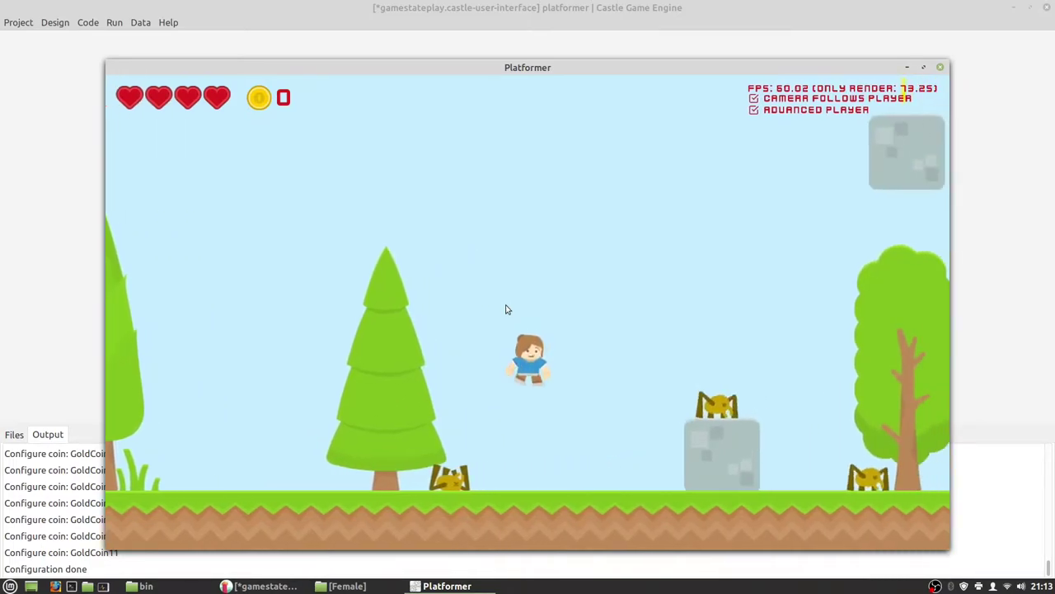
key("Right")
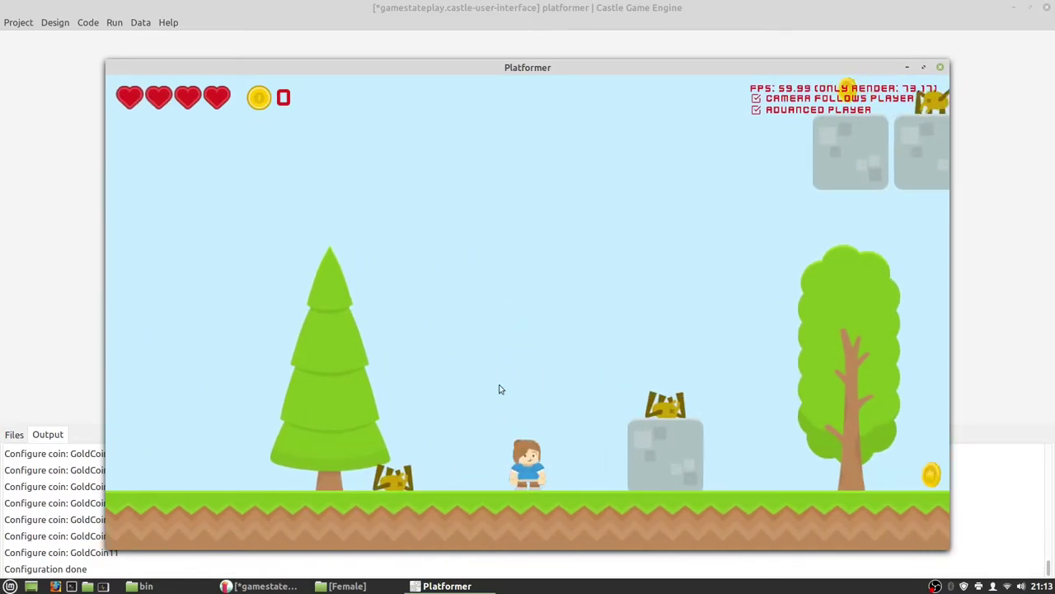
key("Left")
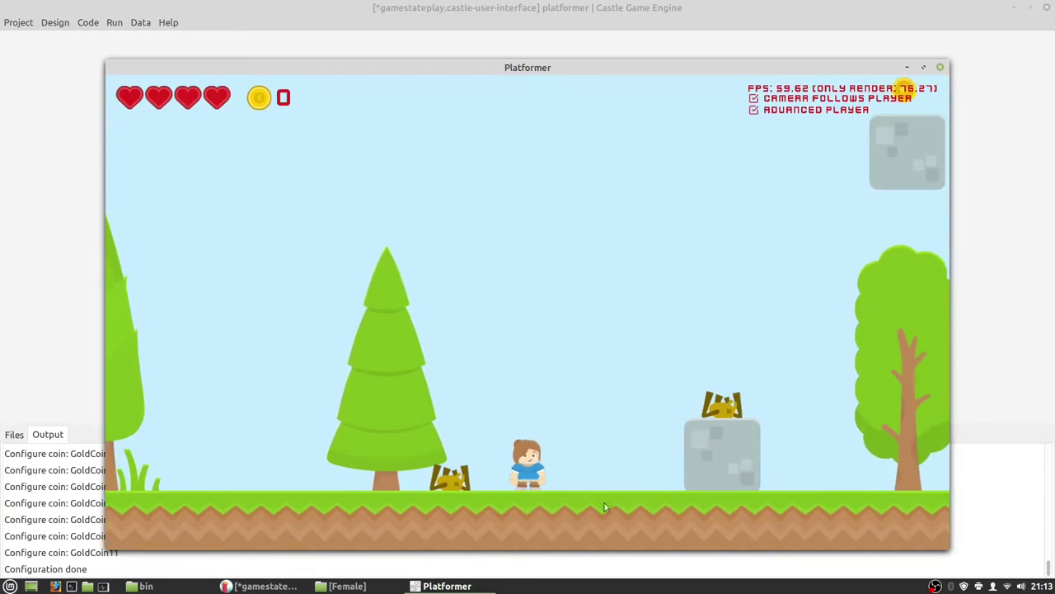